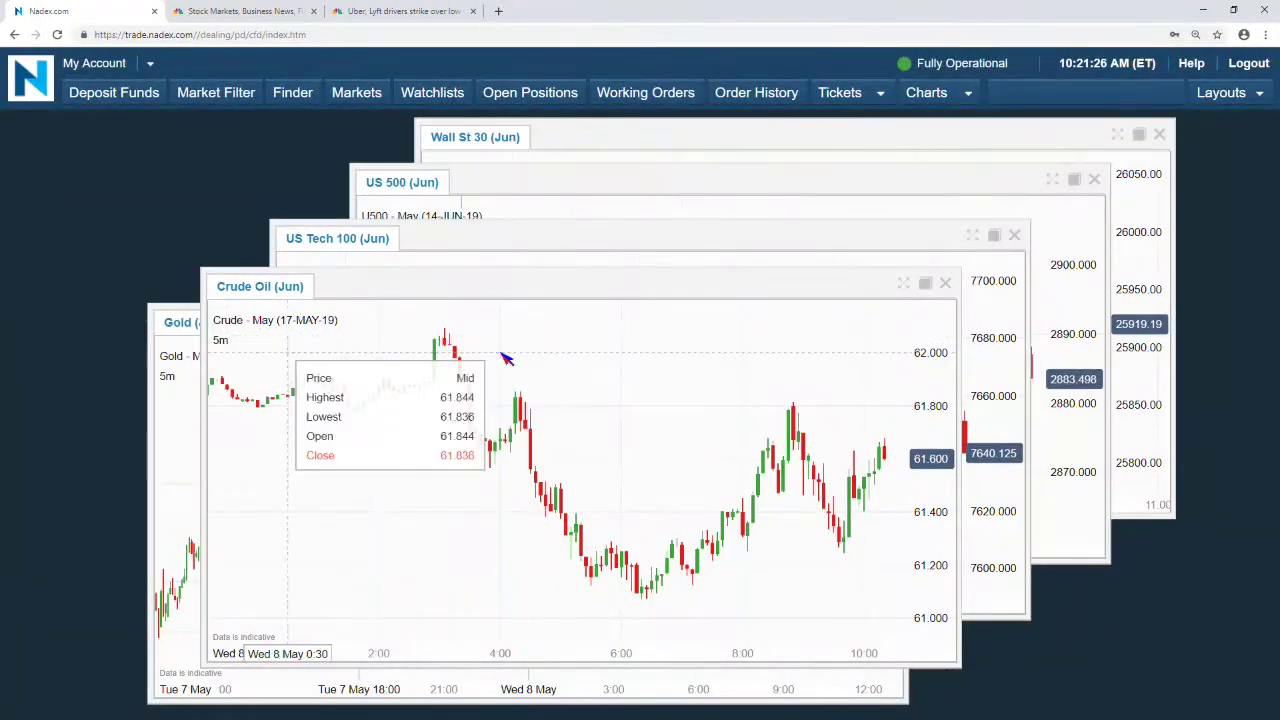
Open the Finder, expand Commodities Call Spreads > Crude Oil, and list the 11AM contracts.
scroll(714, 457, down, 3)
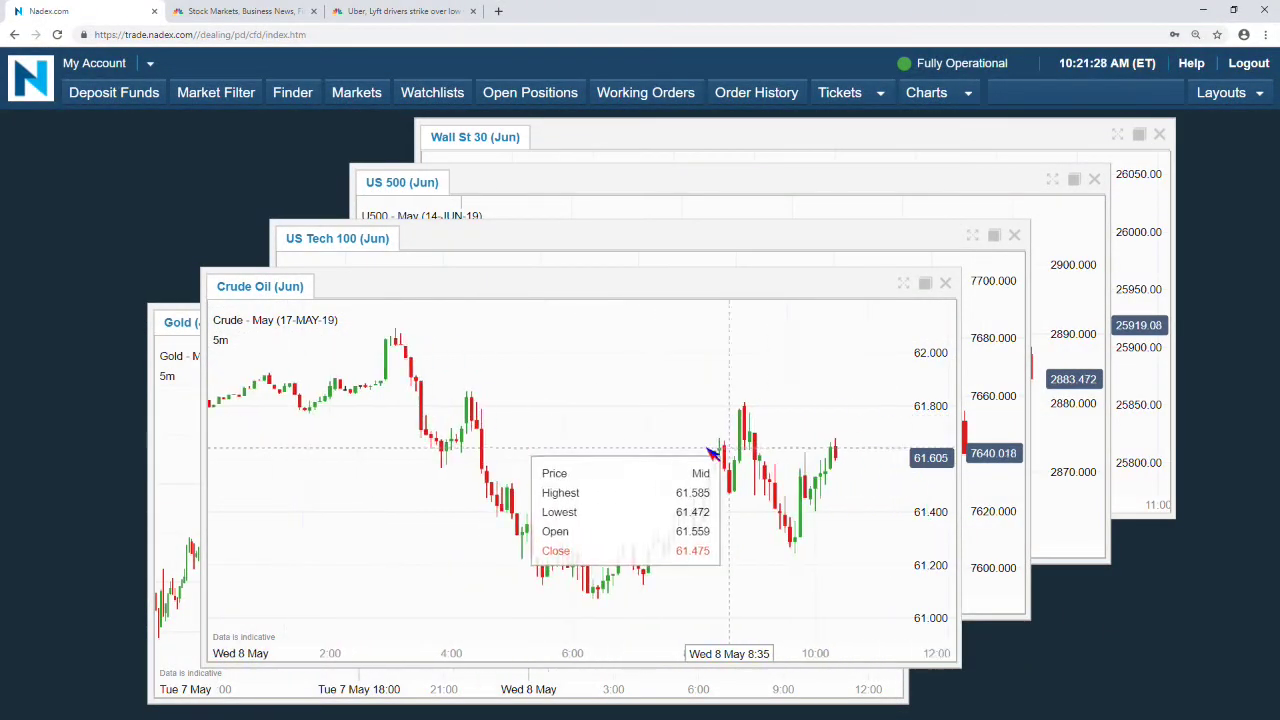
click(296, 95)
click(92, 333)
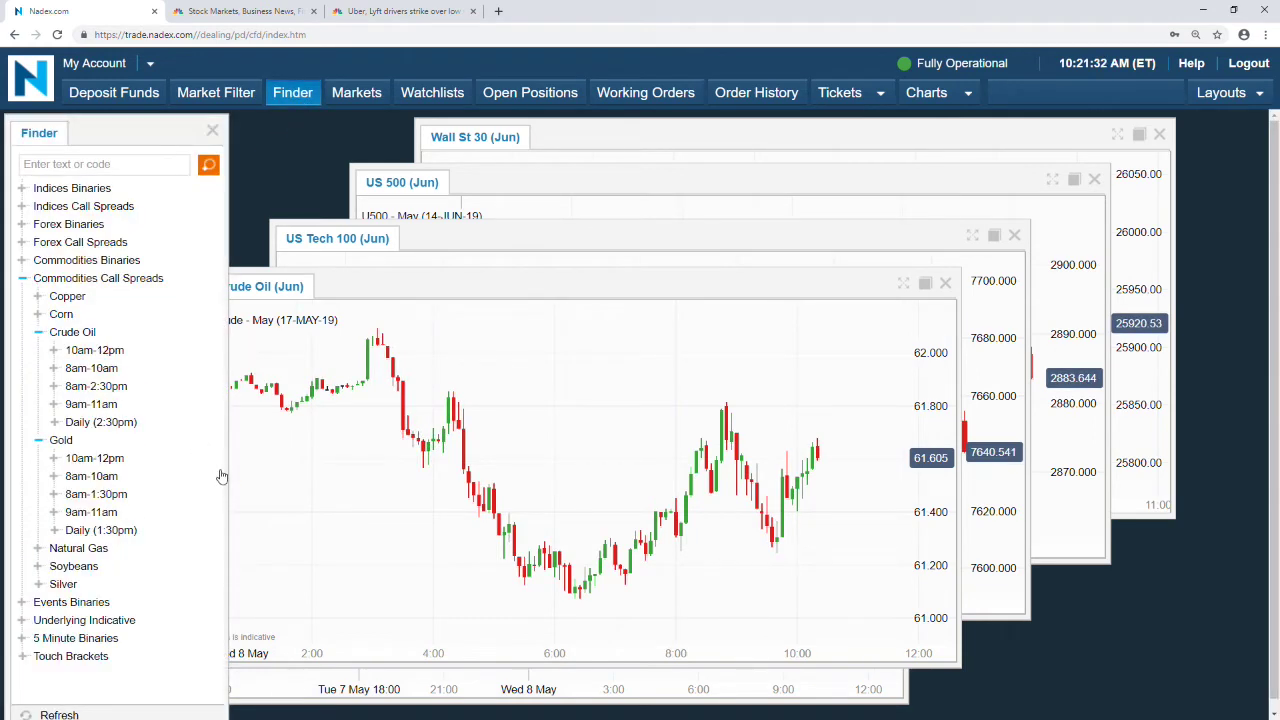
click(100, 405)
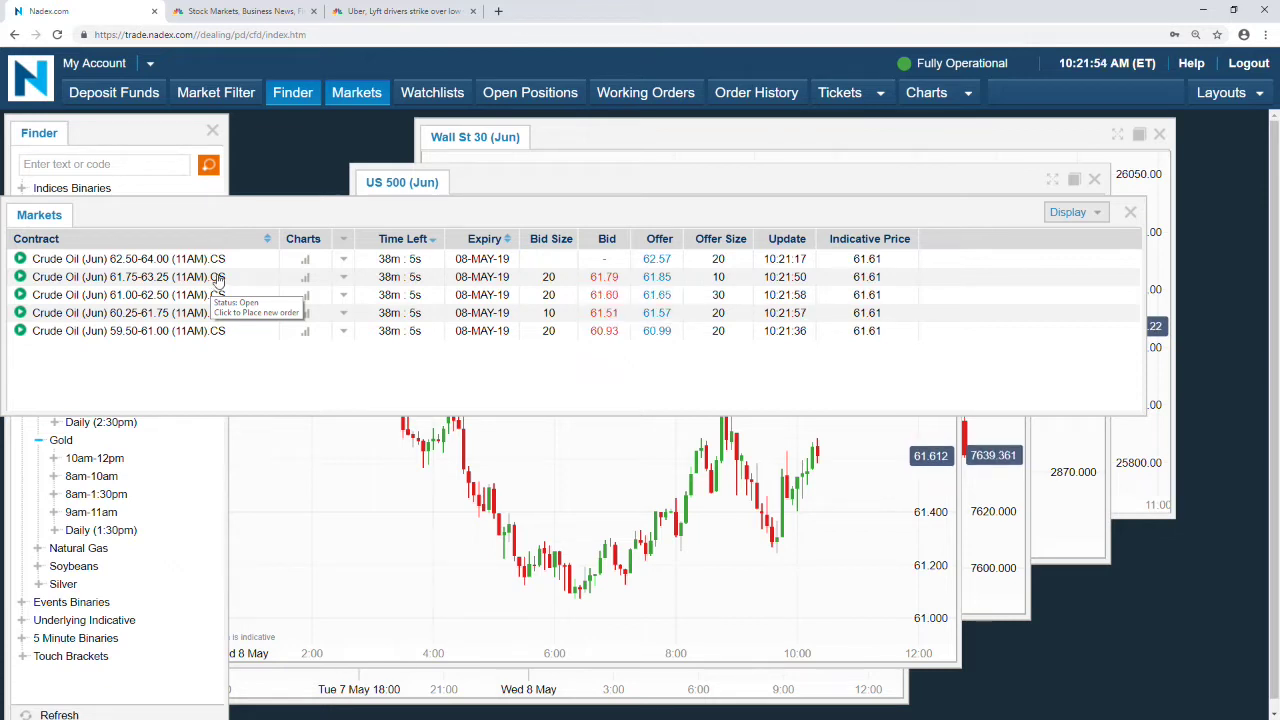
Prepare a buy ticket for one 61.75-63.25 spread at the 61.85 offer.
click(735, 331)
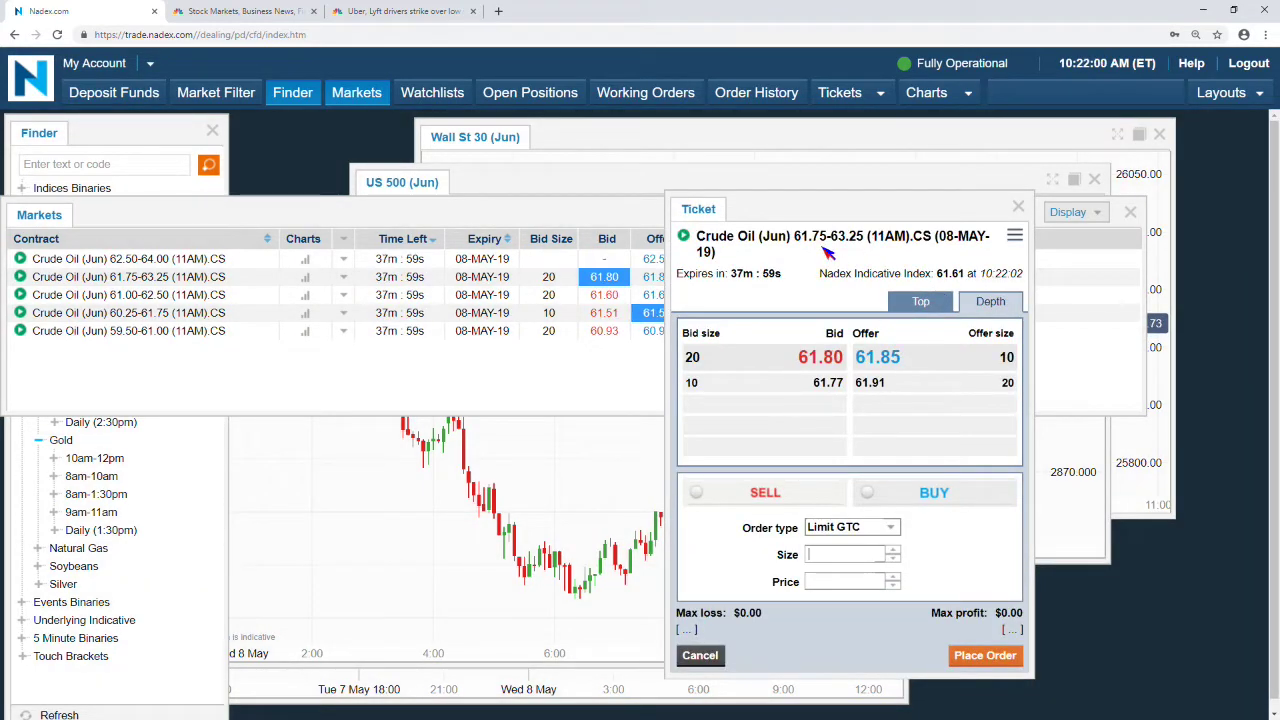
click(934, 492)
click(892, 550)
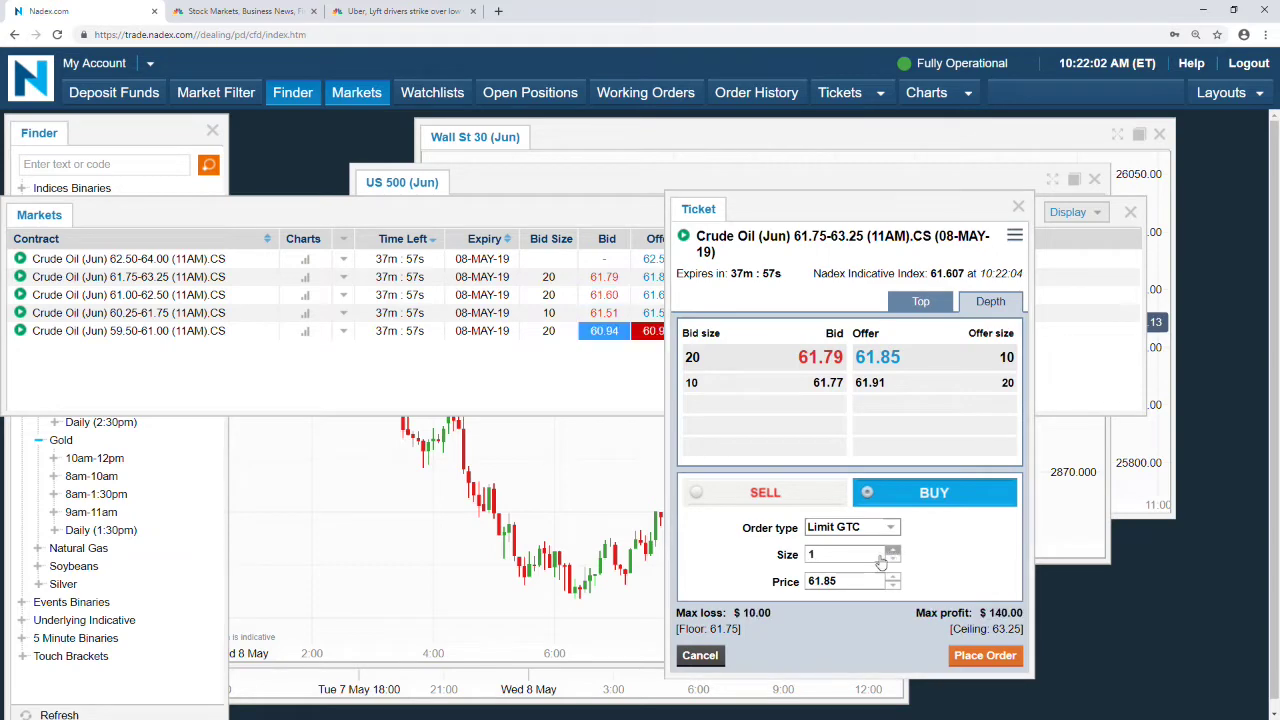
Prepare a sell ticket for one 60.25-61.75 spread at the 61.49 bid, placed to the left.
click(193, 315)
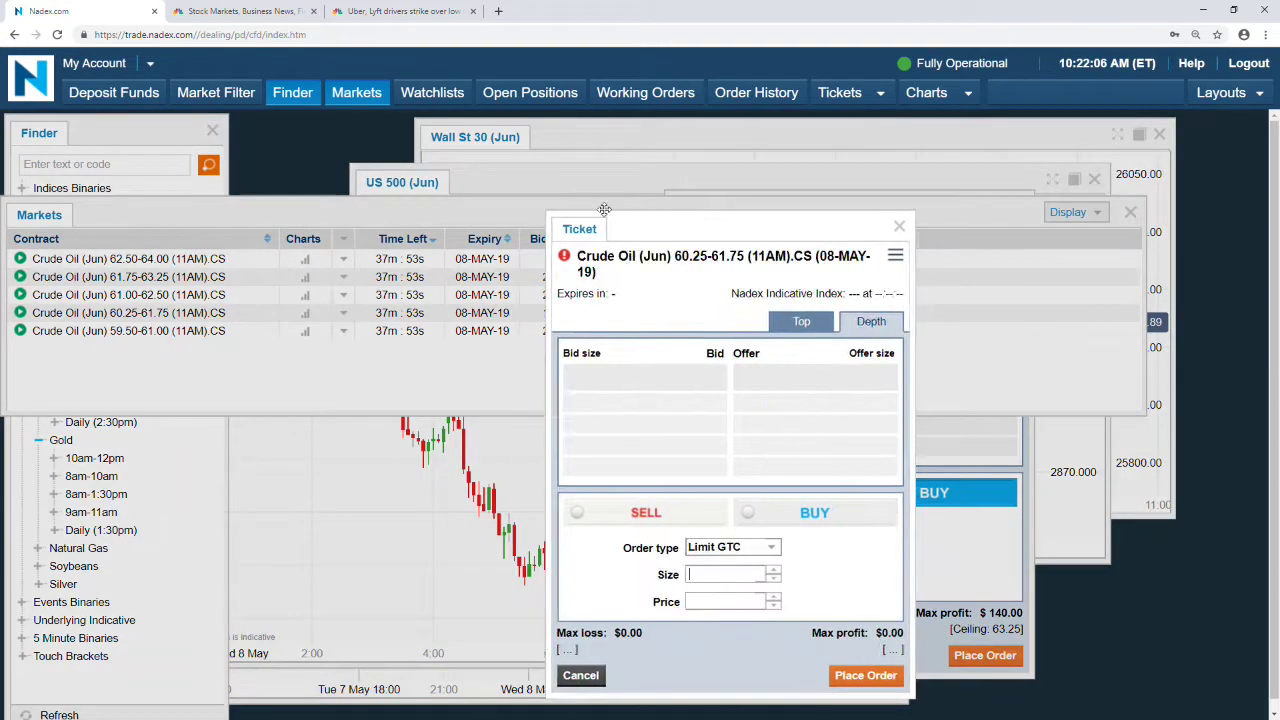
drag(709, 220, 460, 202)
click(453, 355)
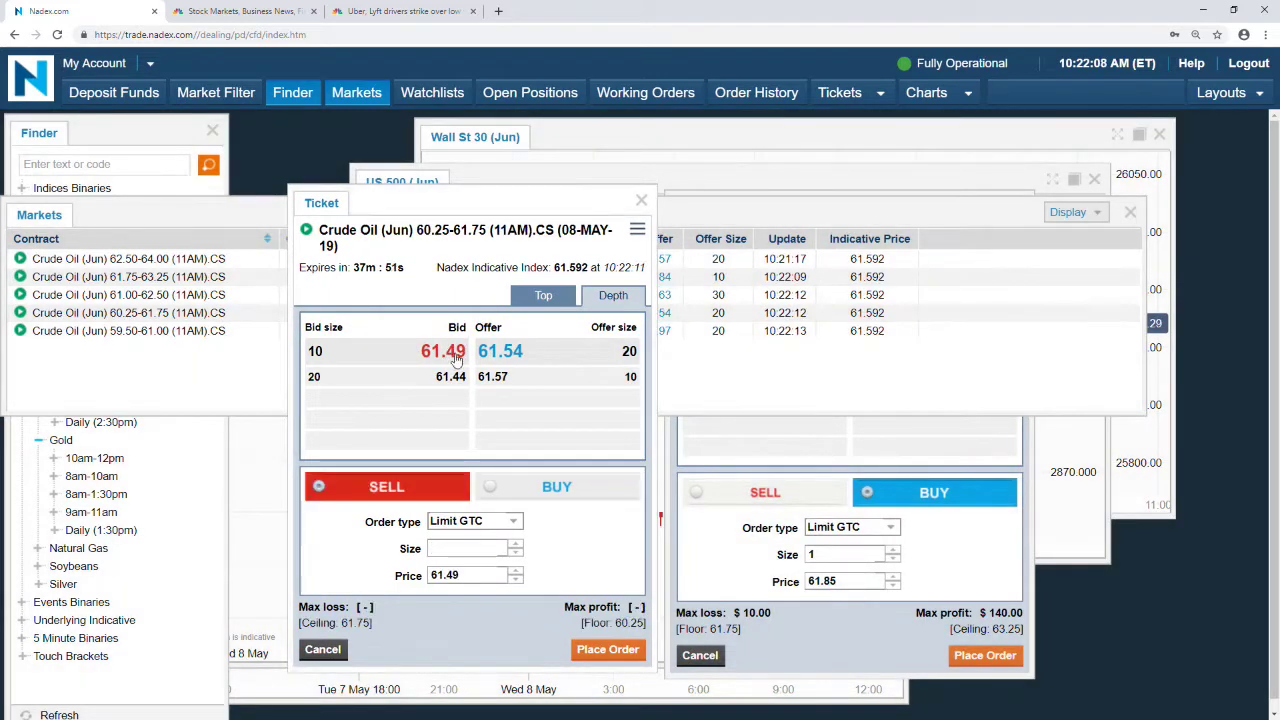
click(516, 544)
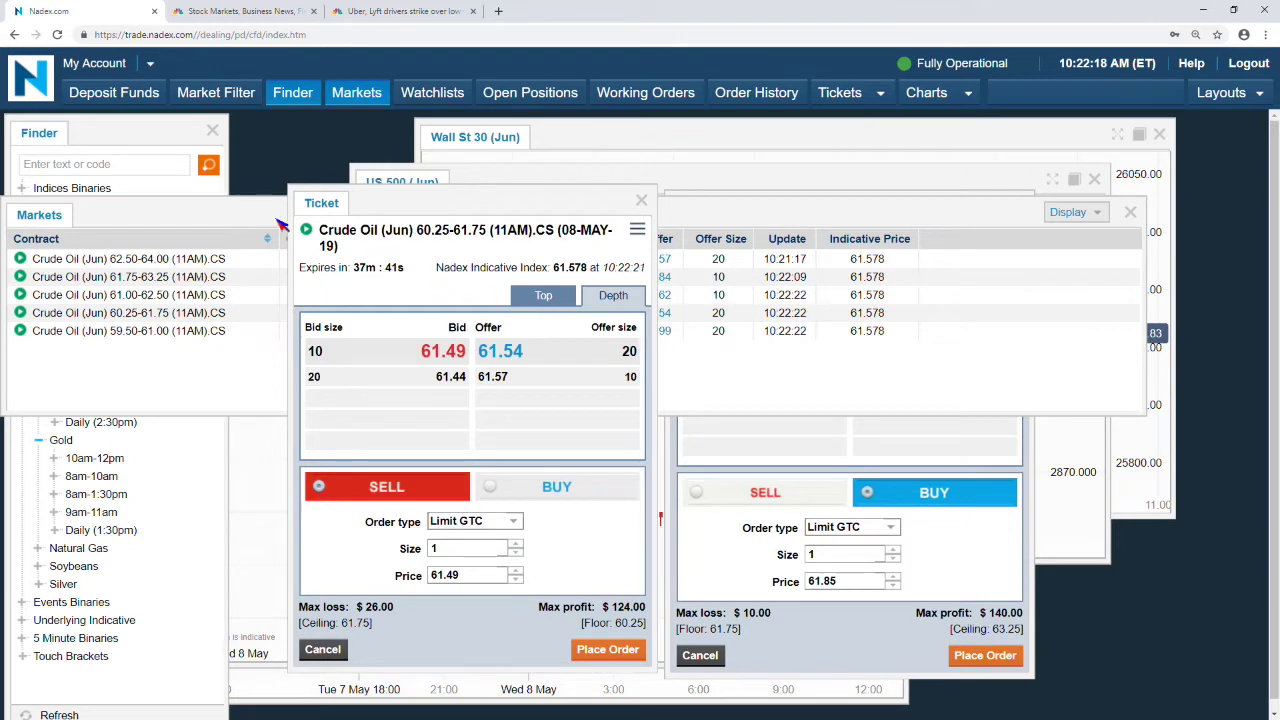
click(170, 136)
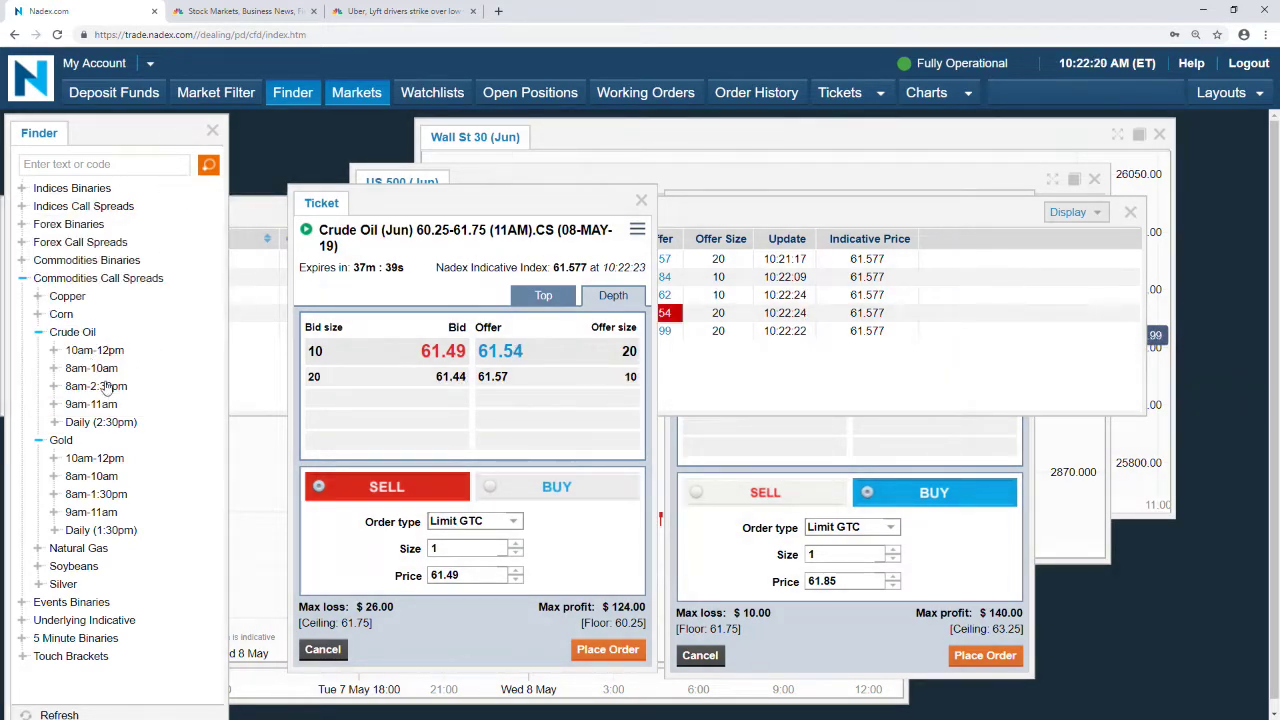
Close both 11AM order tickets and the 11AM contracts list.
click(642, 202)
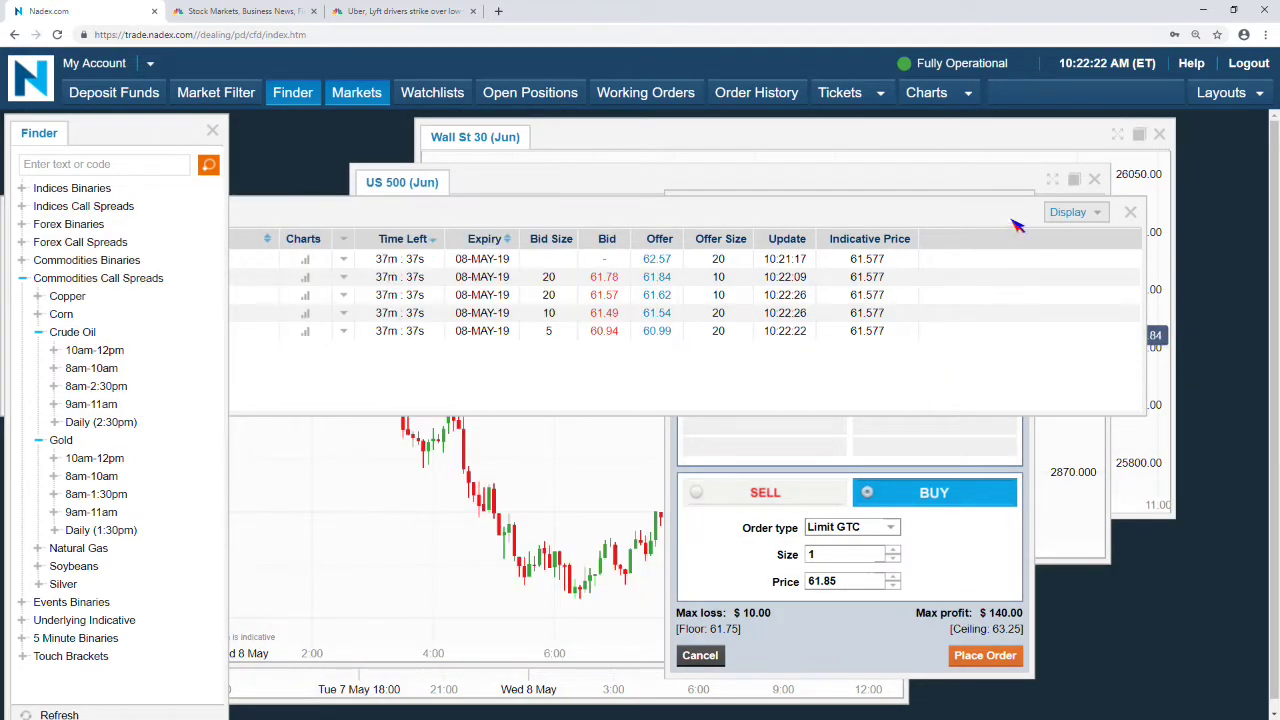
click(1130, 212)
click(1018, 208)
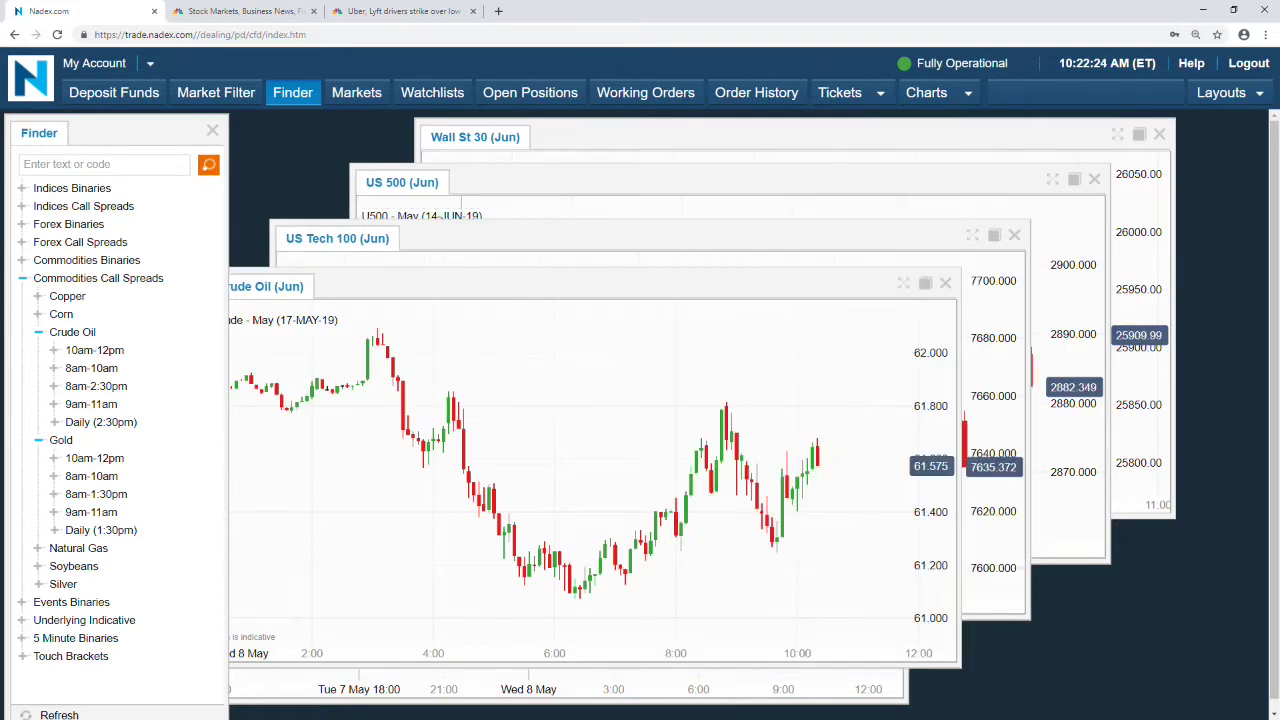
List the 12PM Crude Oil call spreads and open a ticket for the 61.50-63.00 spread.
click(94, 350)
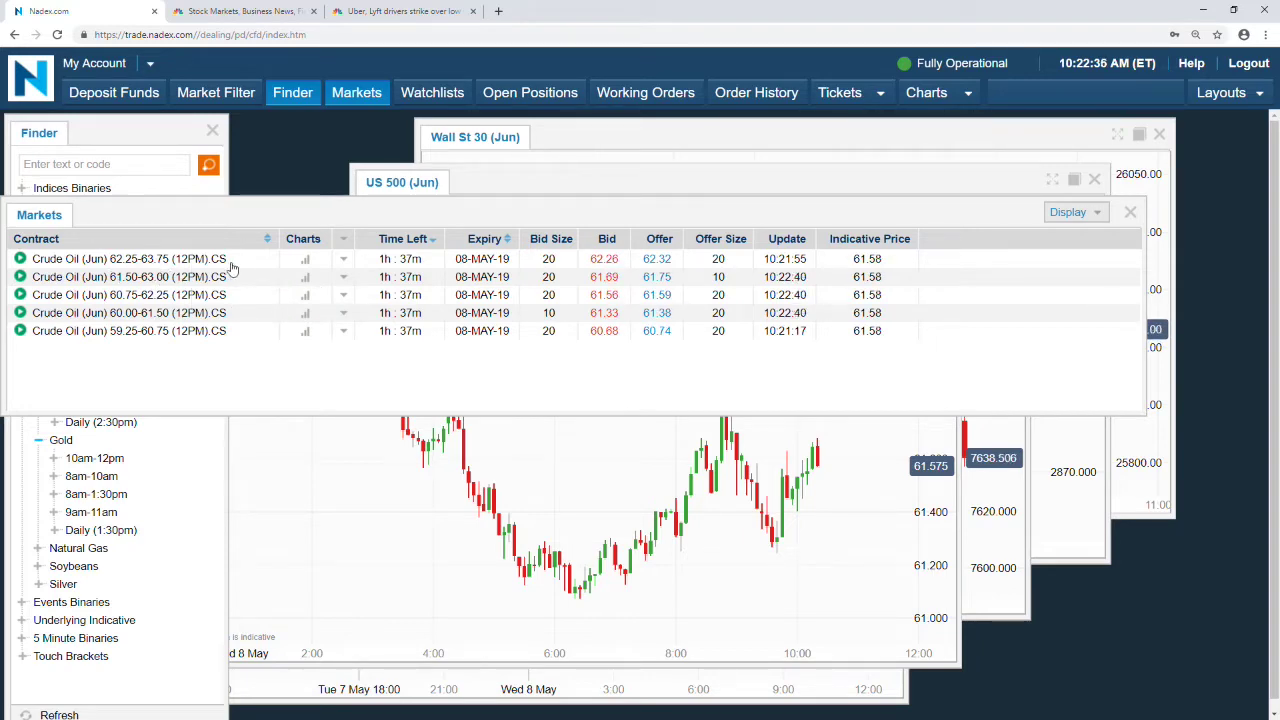
scroll(225, 280, down, 1)
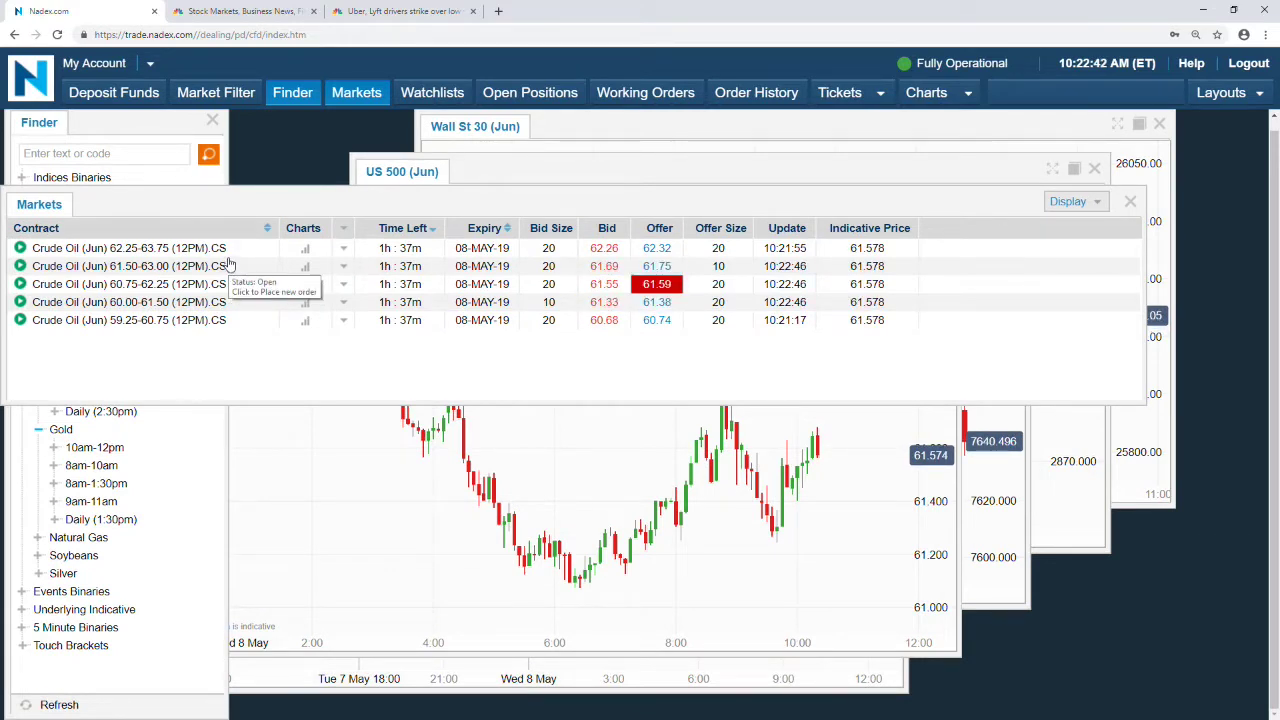
click(209, 272)
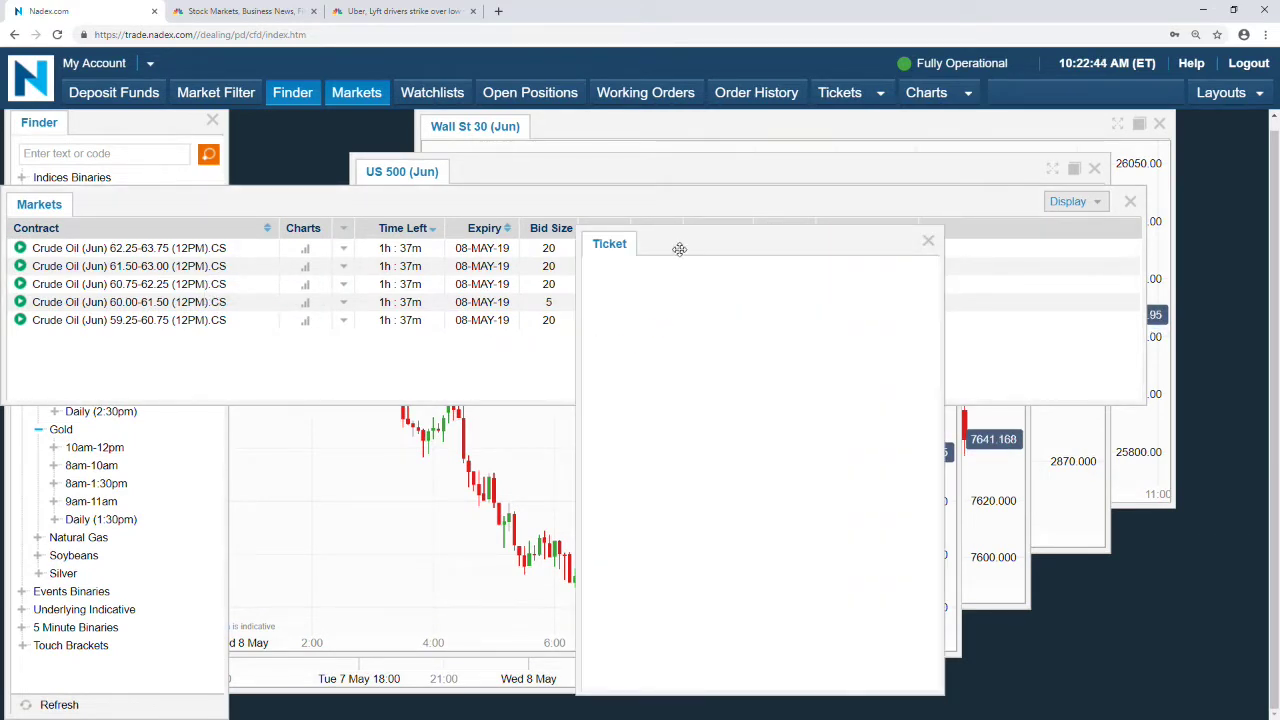
Set the 61.50-63.00 ticket to buy one contract at the 61.76 offer.
drag(757, 246, 867, 218)
click(896, 370)
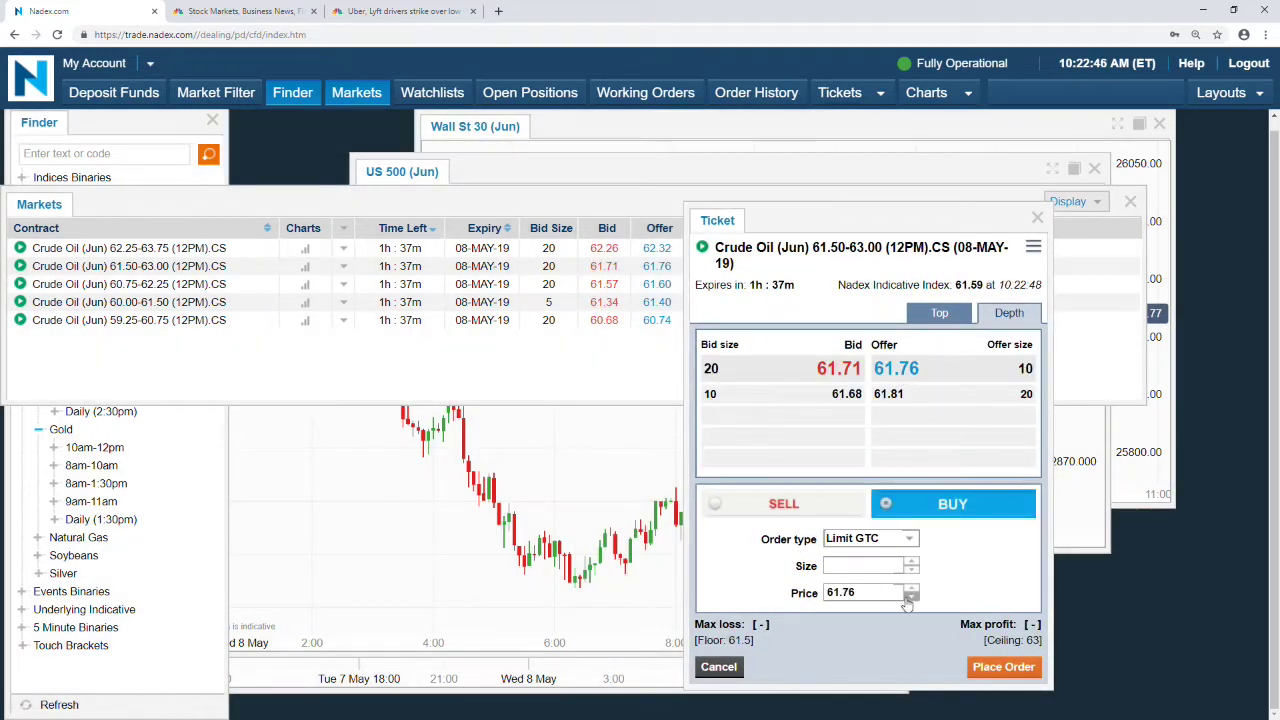
click(911, 561)
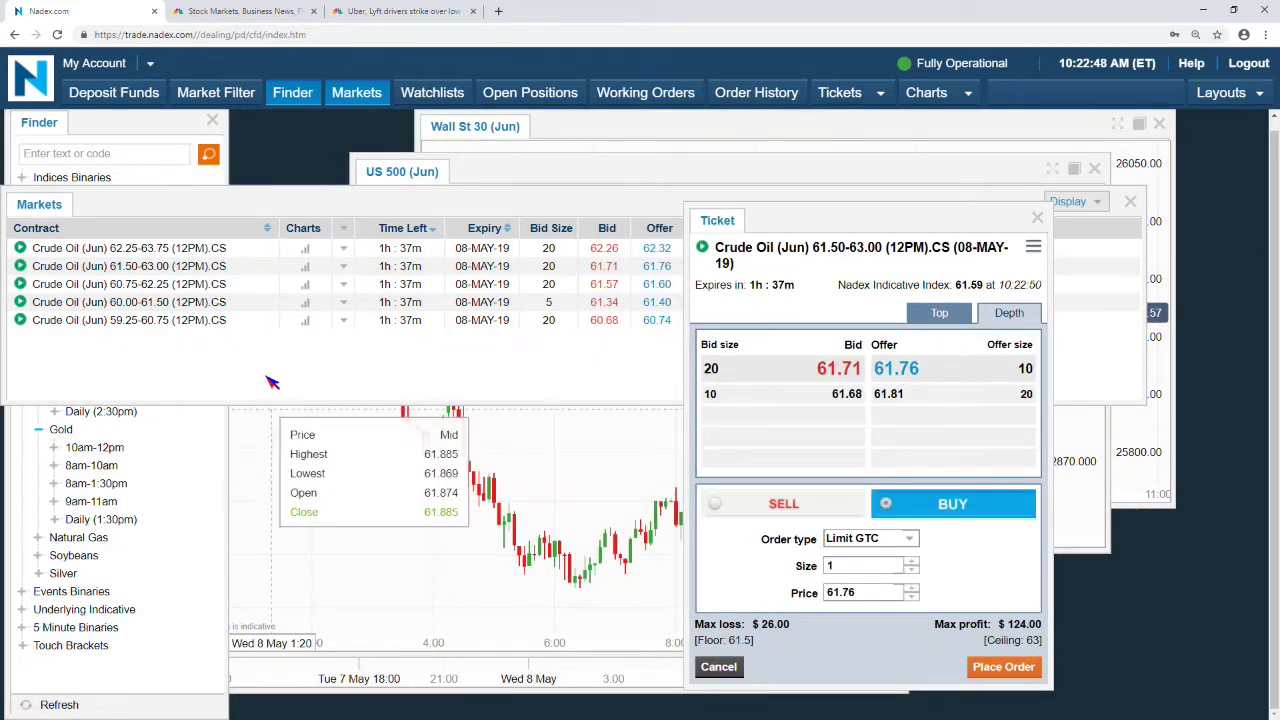
Prepare a sell ticket for one 60.00-61.50 spread at the 61.33 bid, then close the contracts list.
click(174, 302)
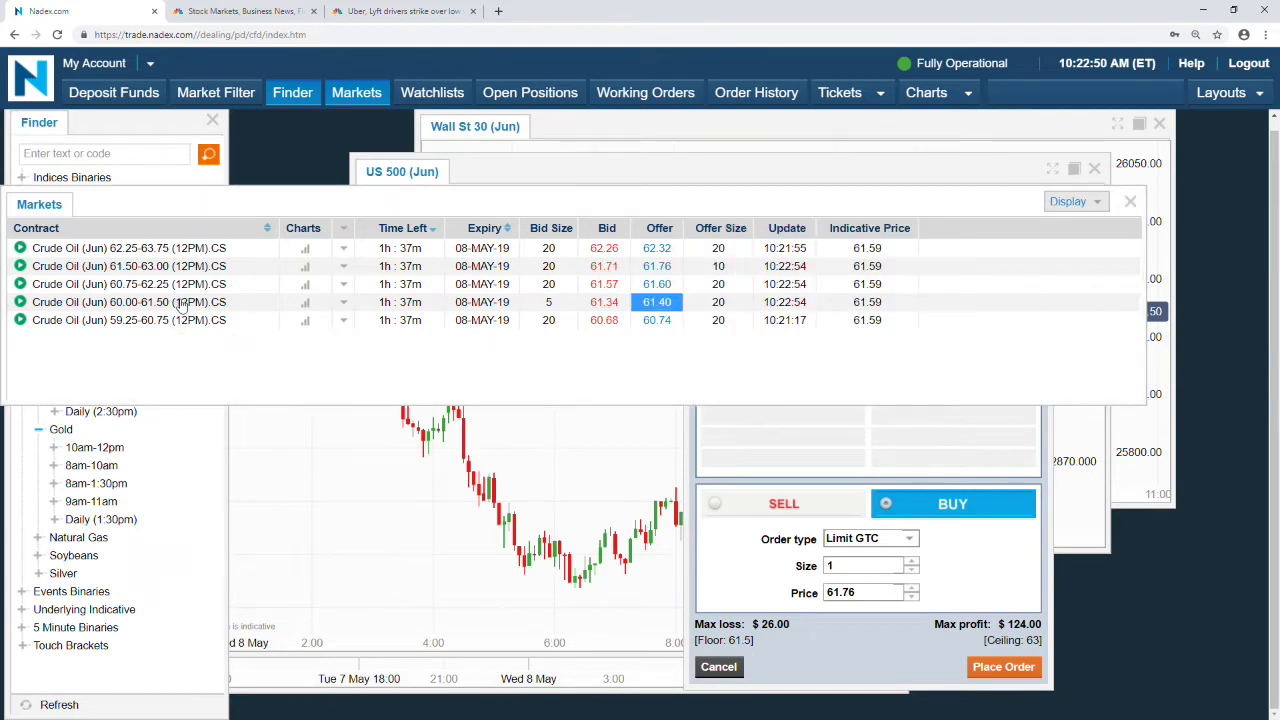
drag(814, 277, 538, 229)
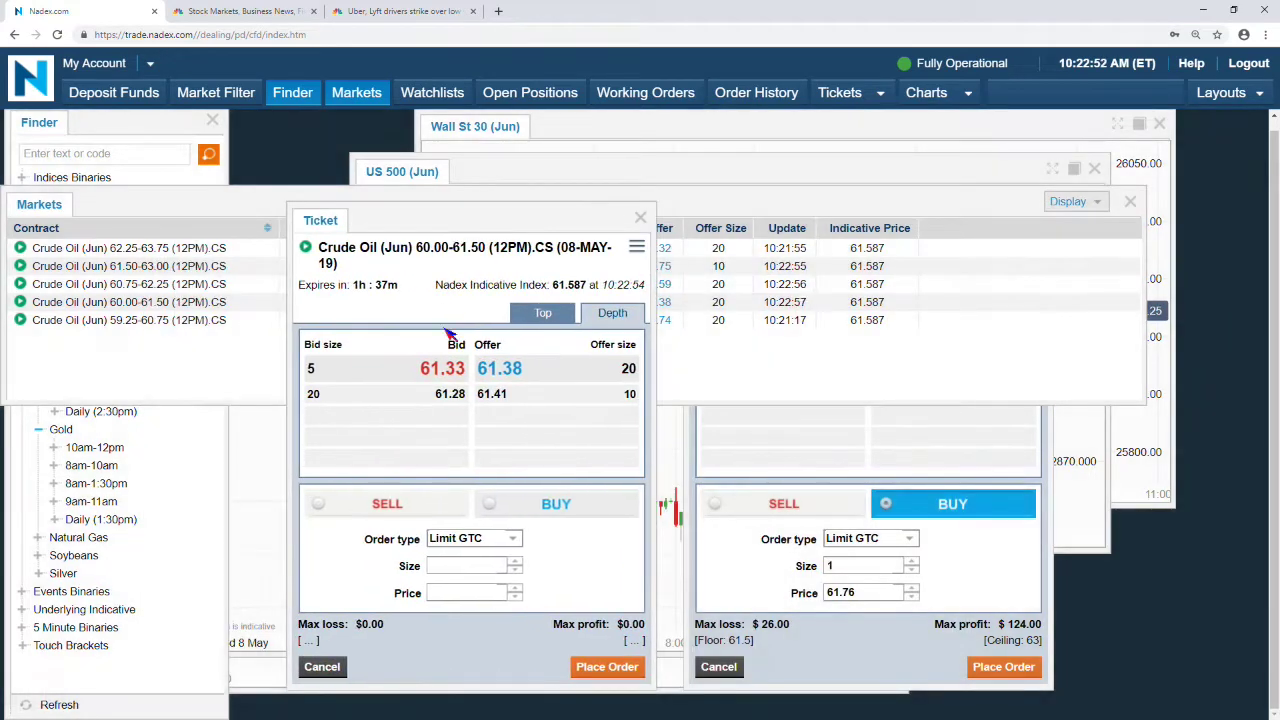
double_click(452, 369)
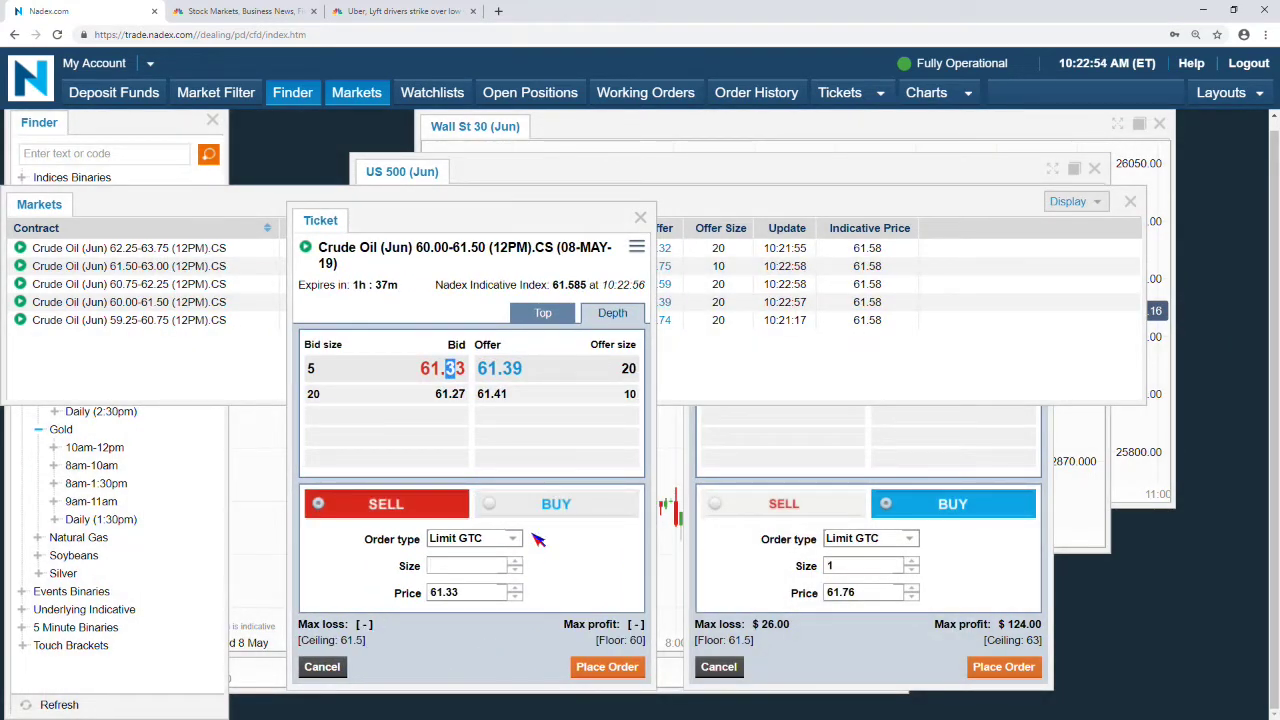
click(516, 560)
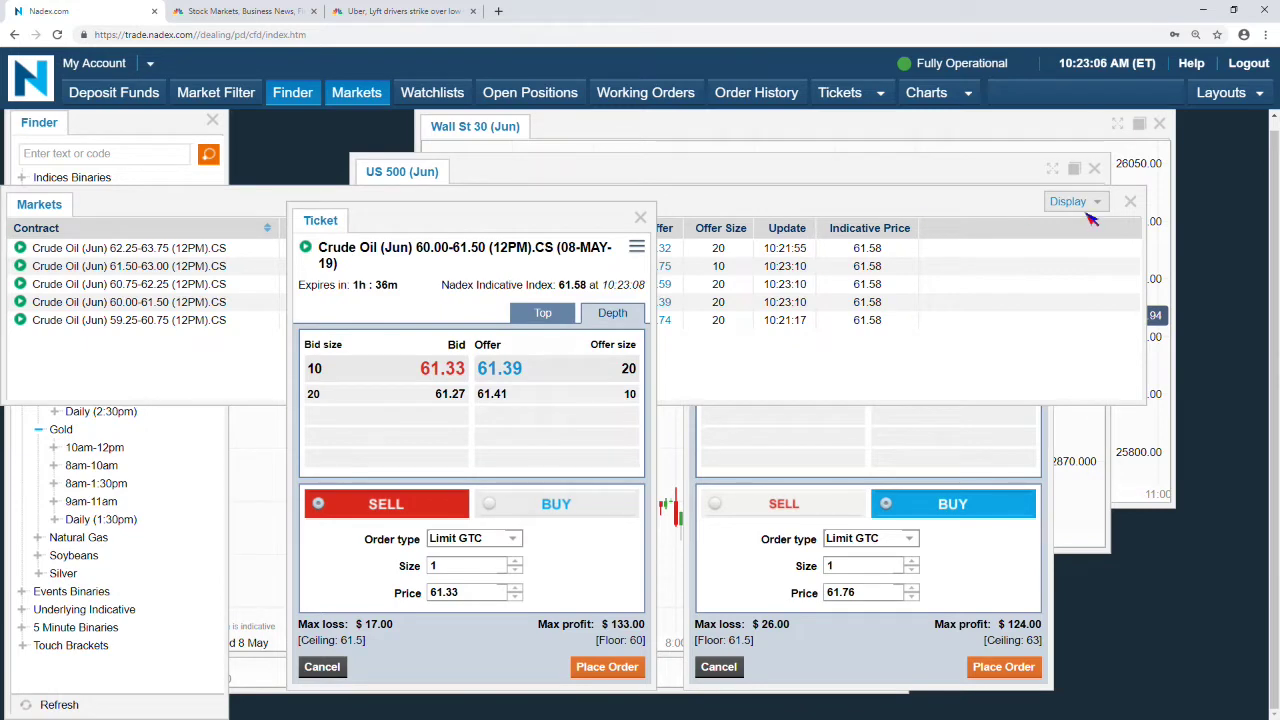
click(1131, 203)
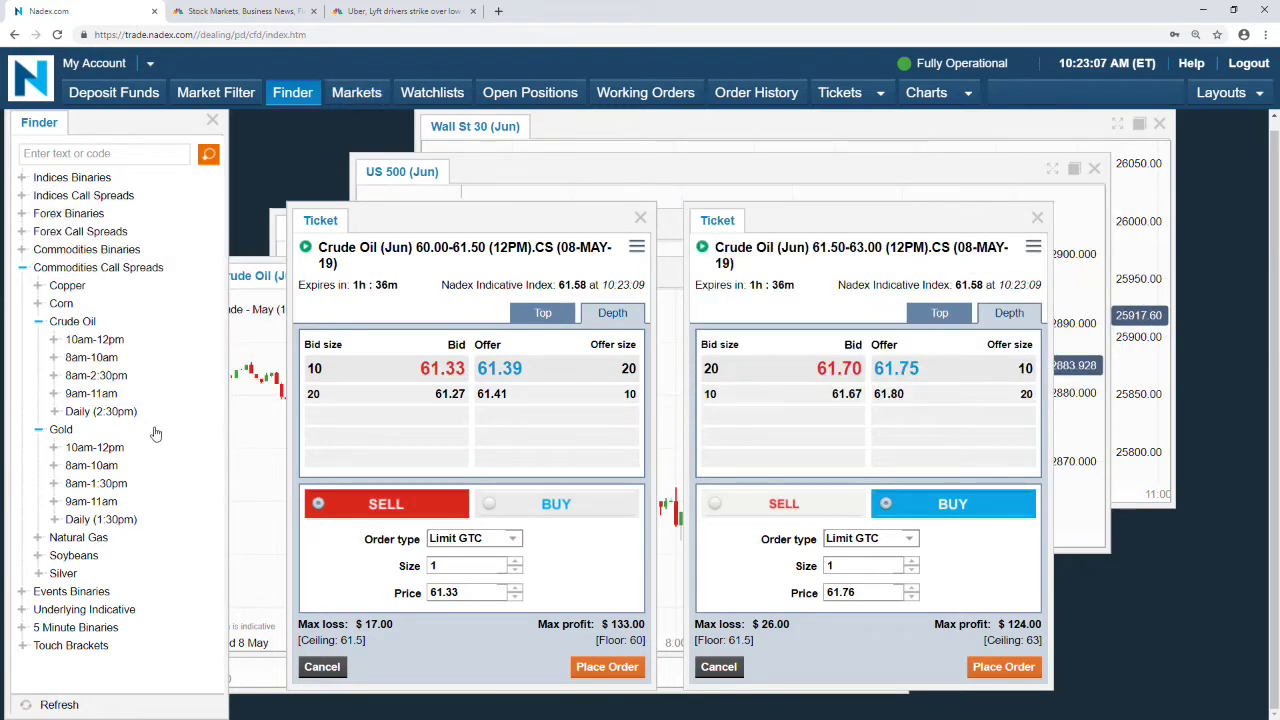
List the Crude Oil call spreads for the 8am-2:30pm session.
click(116, 376)
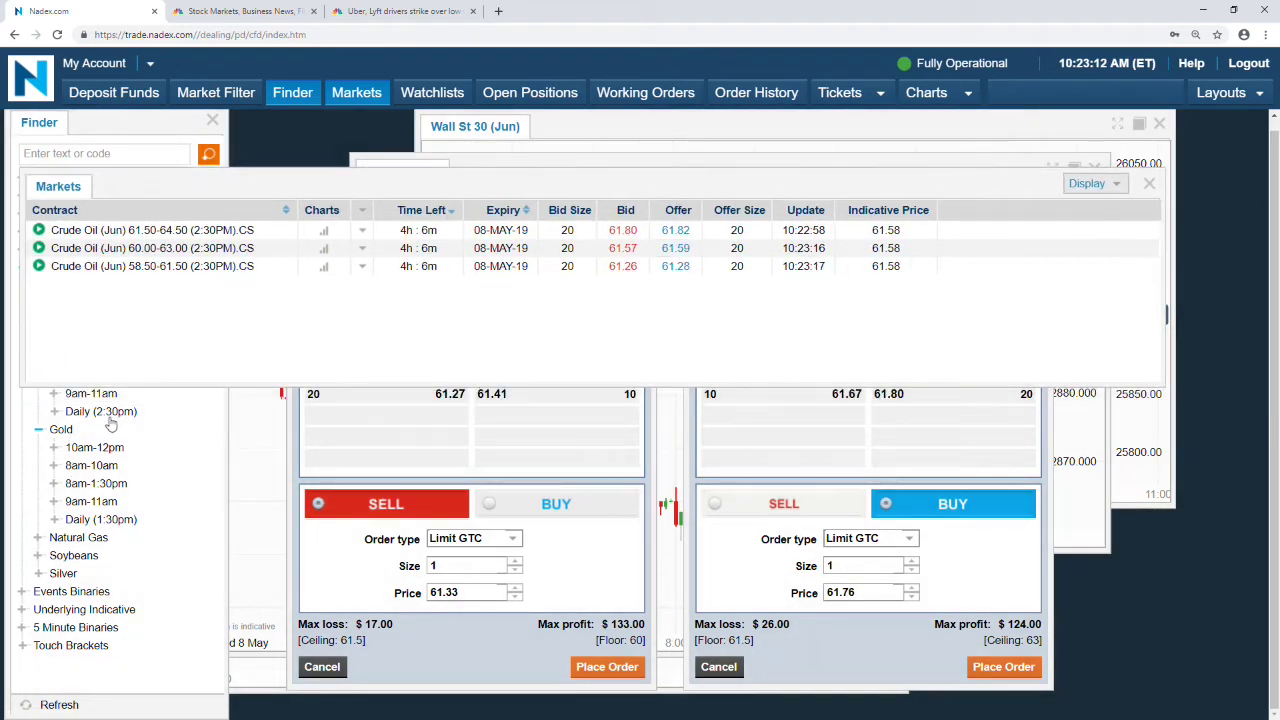
click(113, 418)
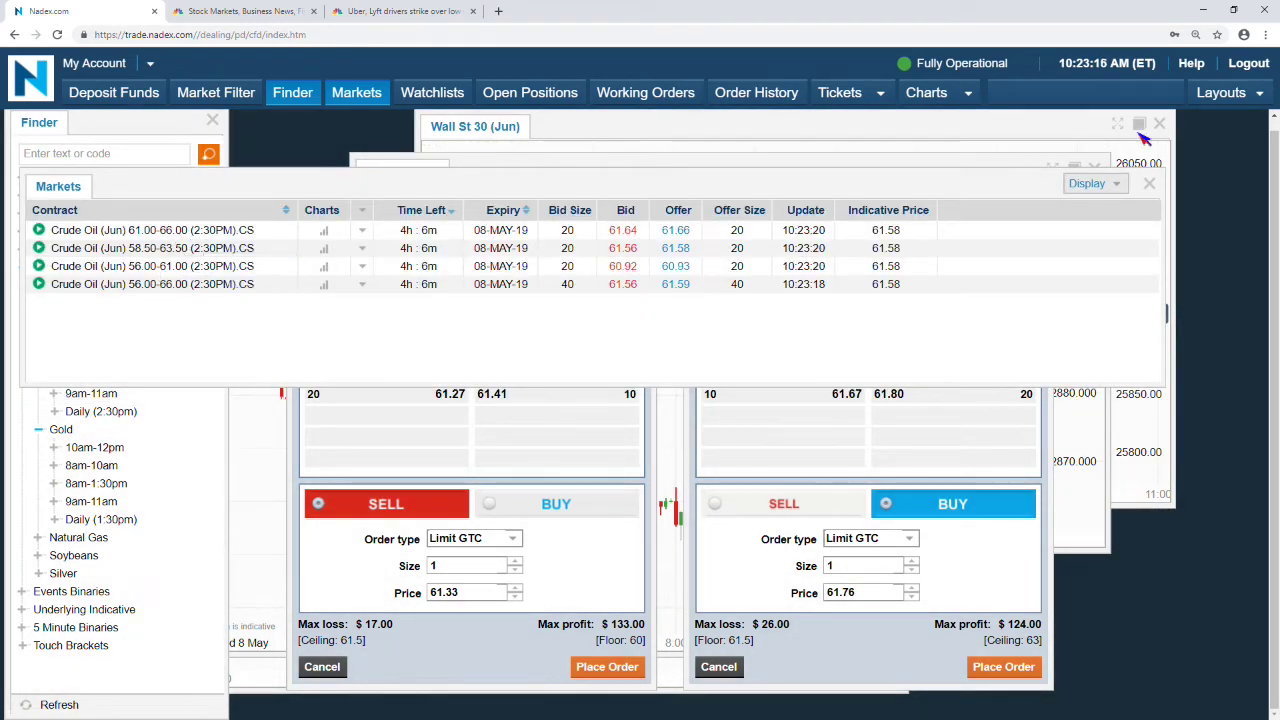
click(1149, 183)
click(96, 375)
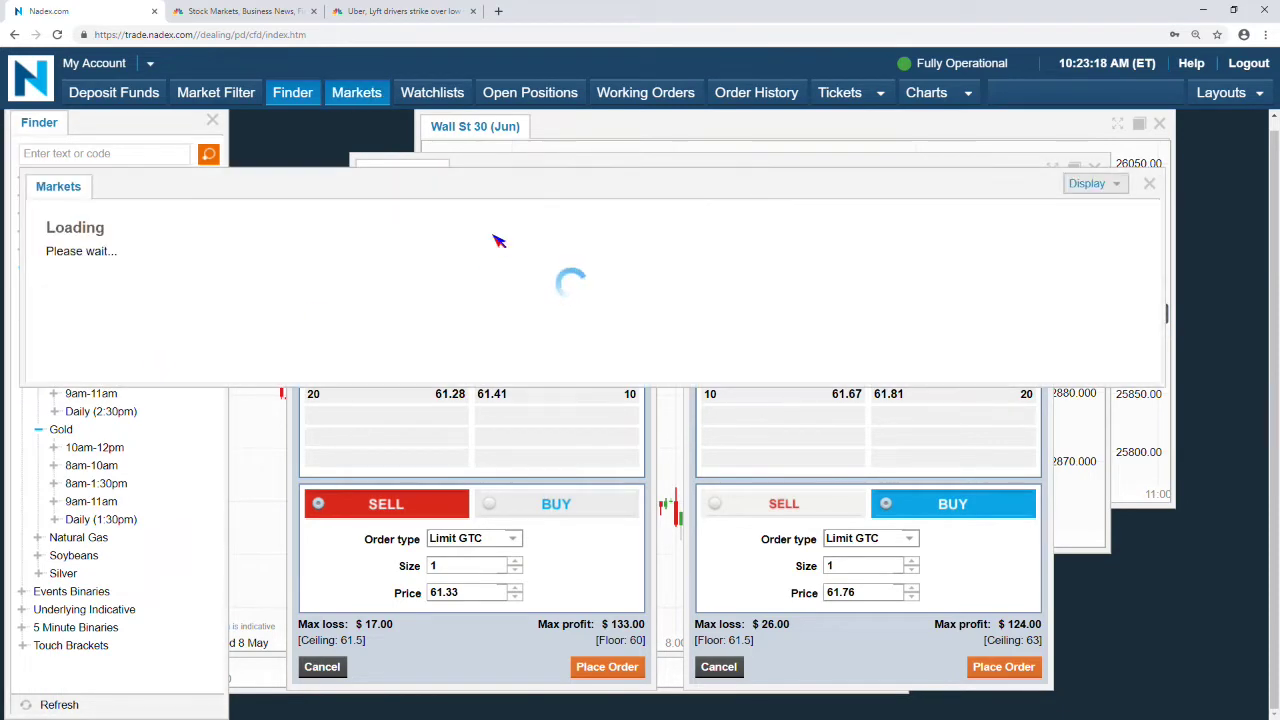
Prepare a buy ticket for one 61.50-64.50 spread at 61.84.
click(476, 234)
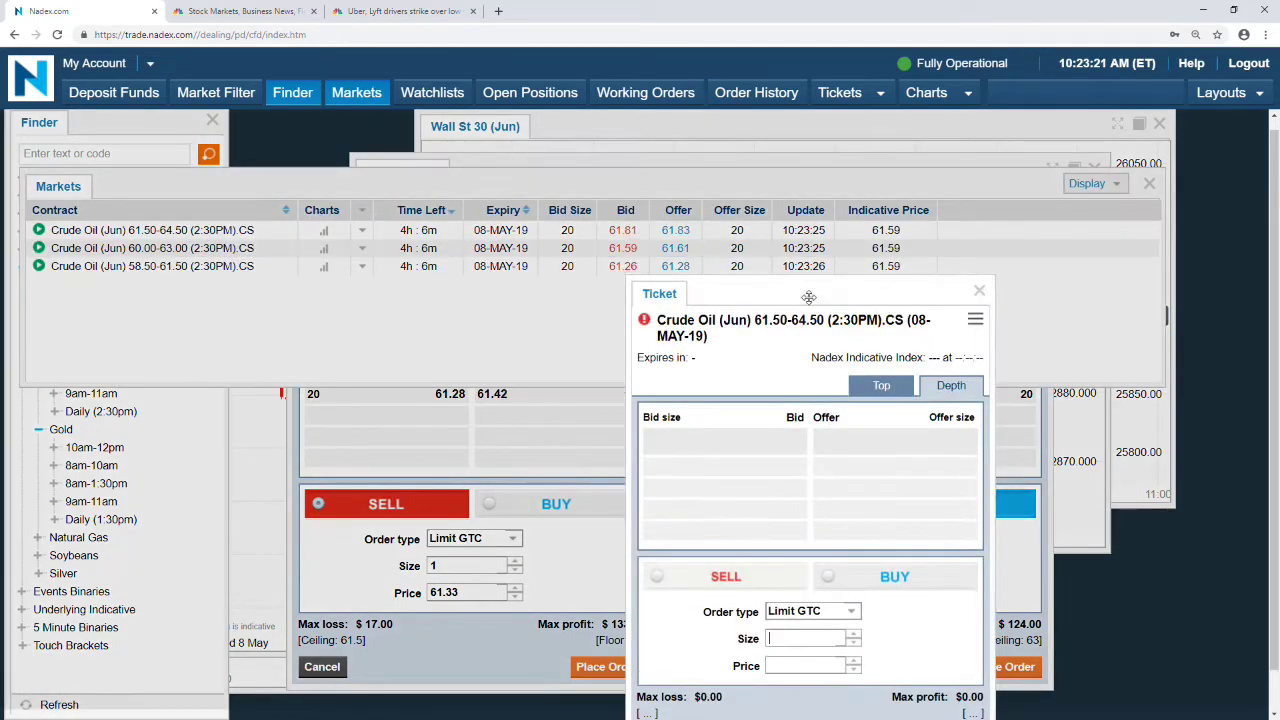
drag(808, 298, 867, 290)
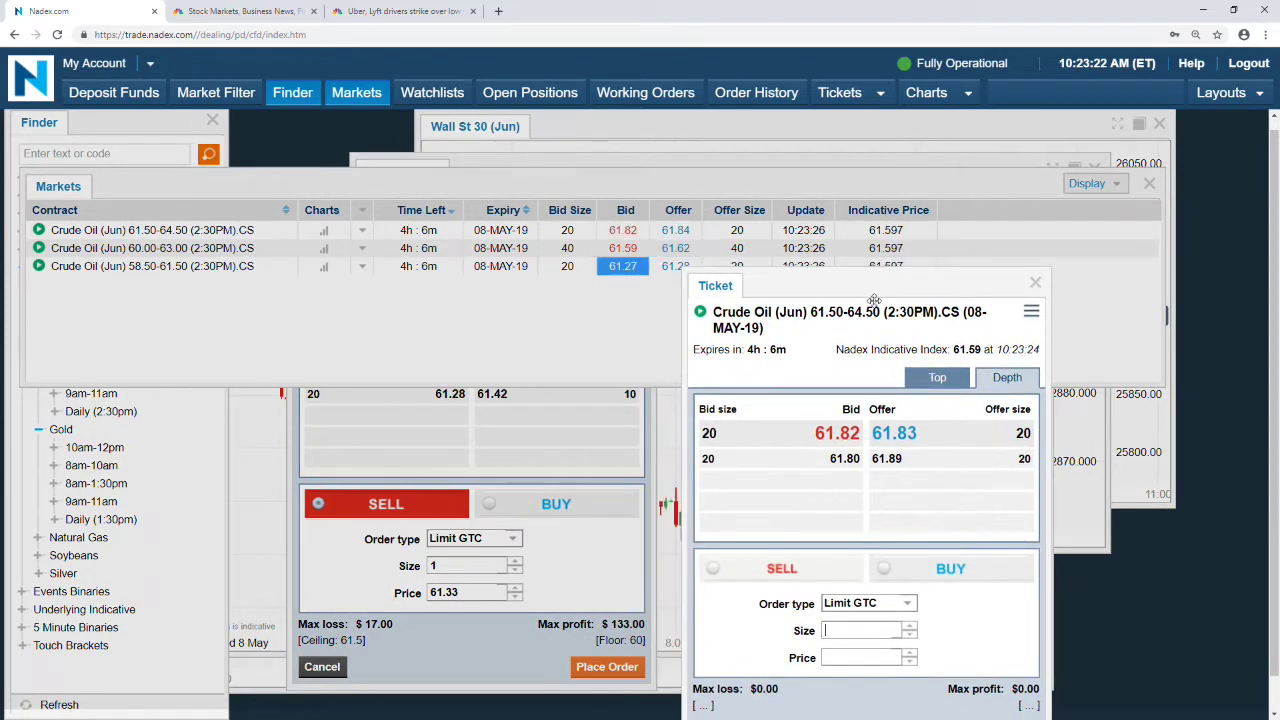
click(908, 572)
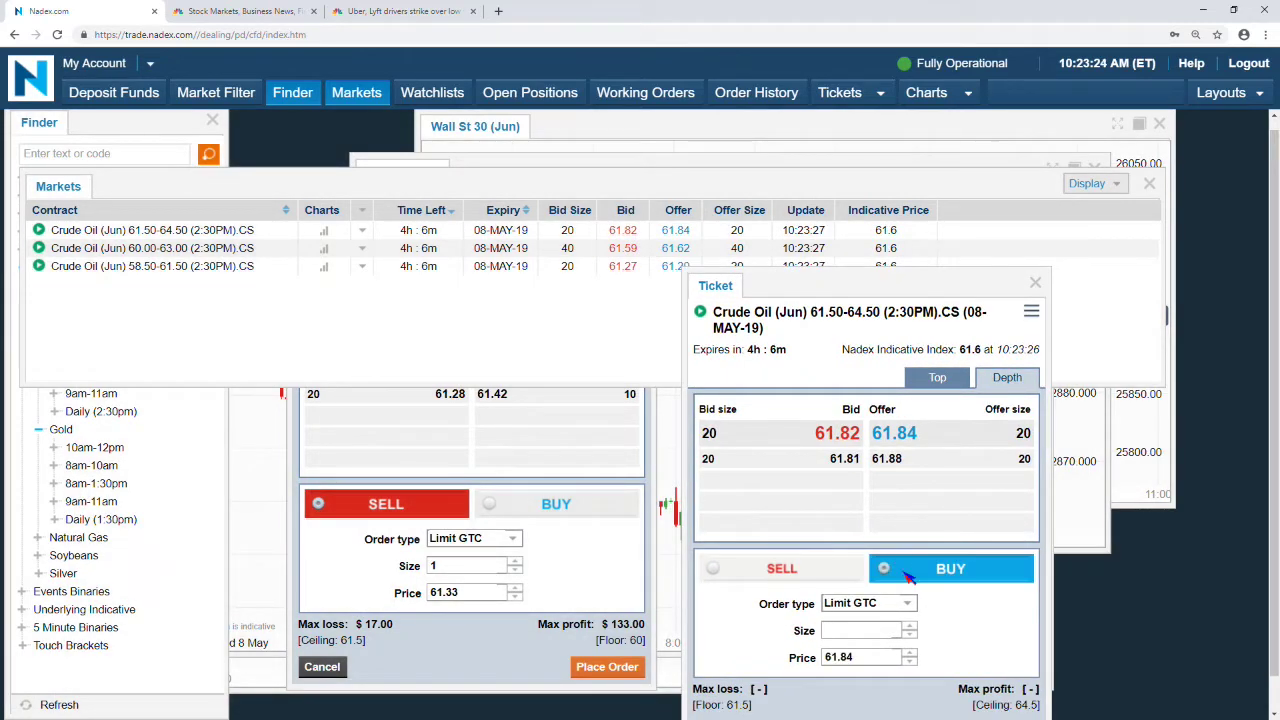
click(910, 627)
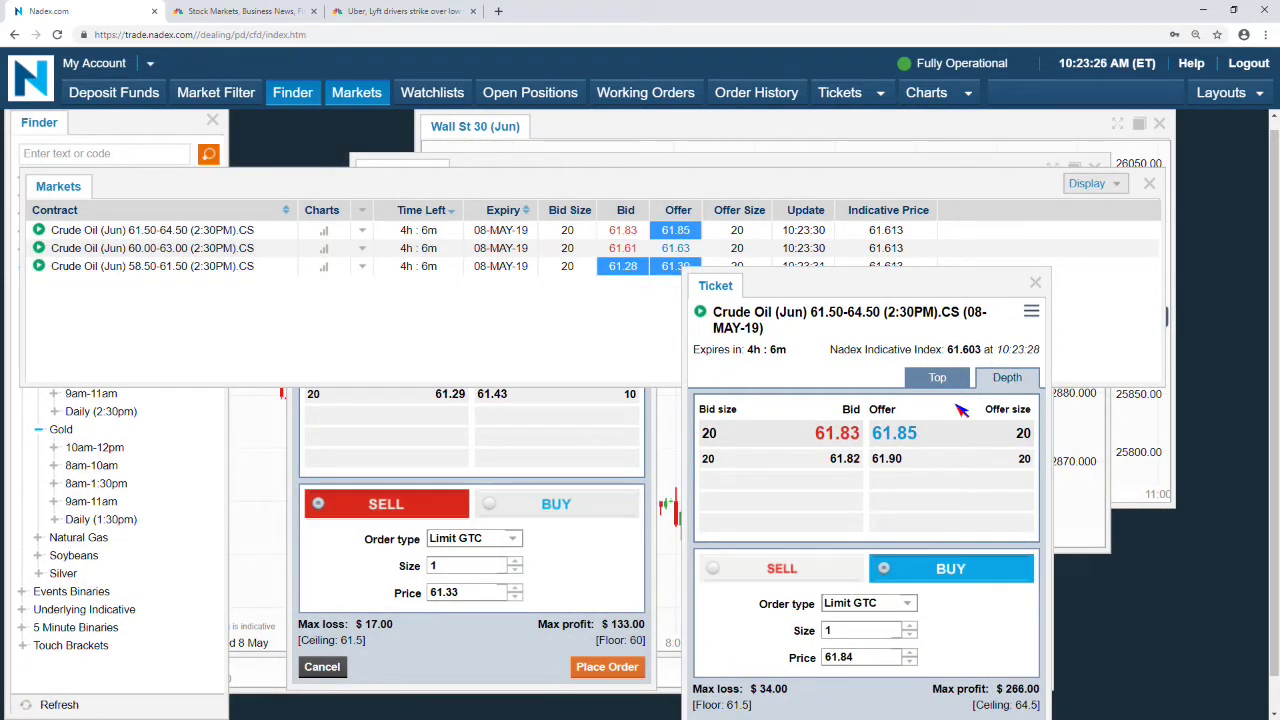
Prepare a sell ticket for one 58.50-61.50 spread at the 61.28 bid.
click(175, 268)
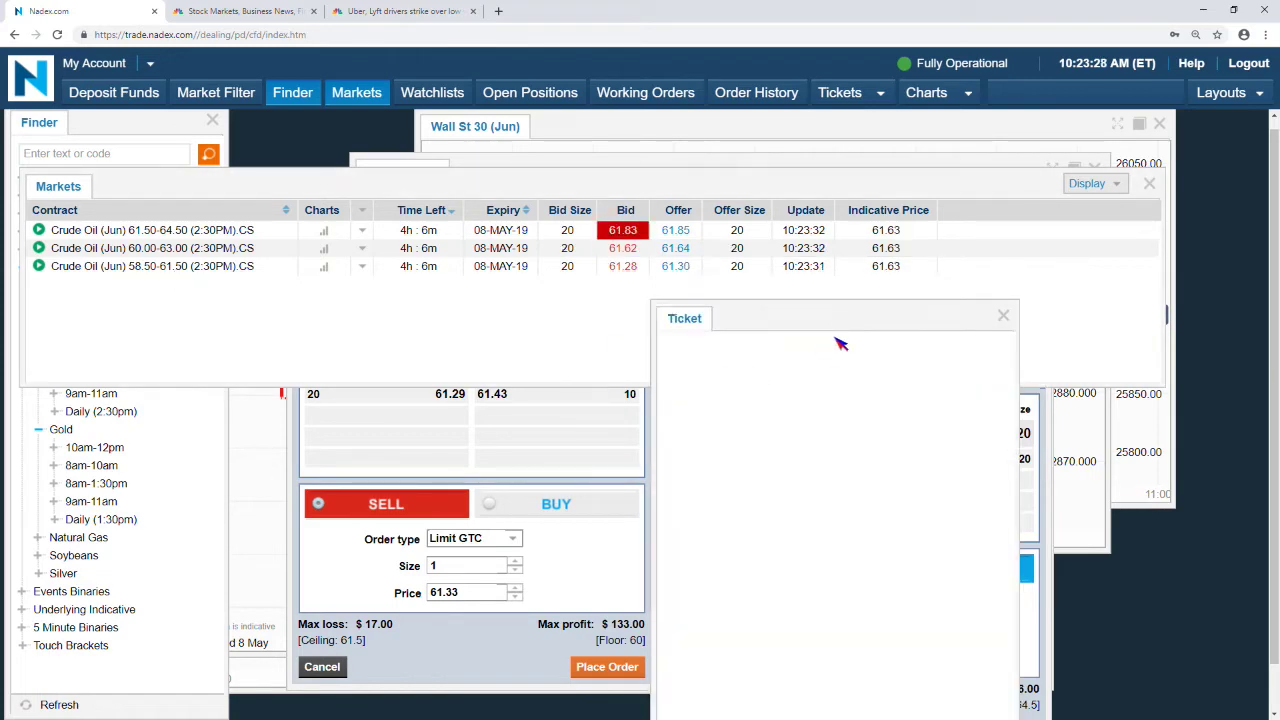
drag(846, 316, 500, 257)
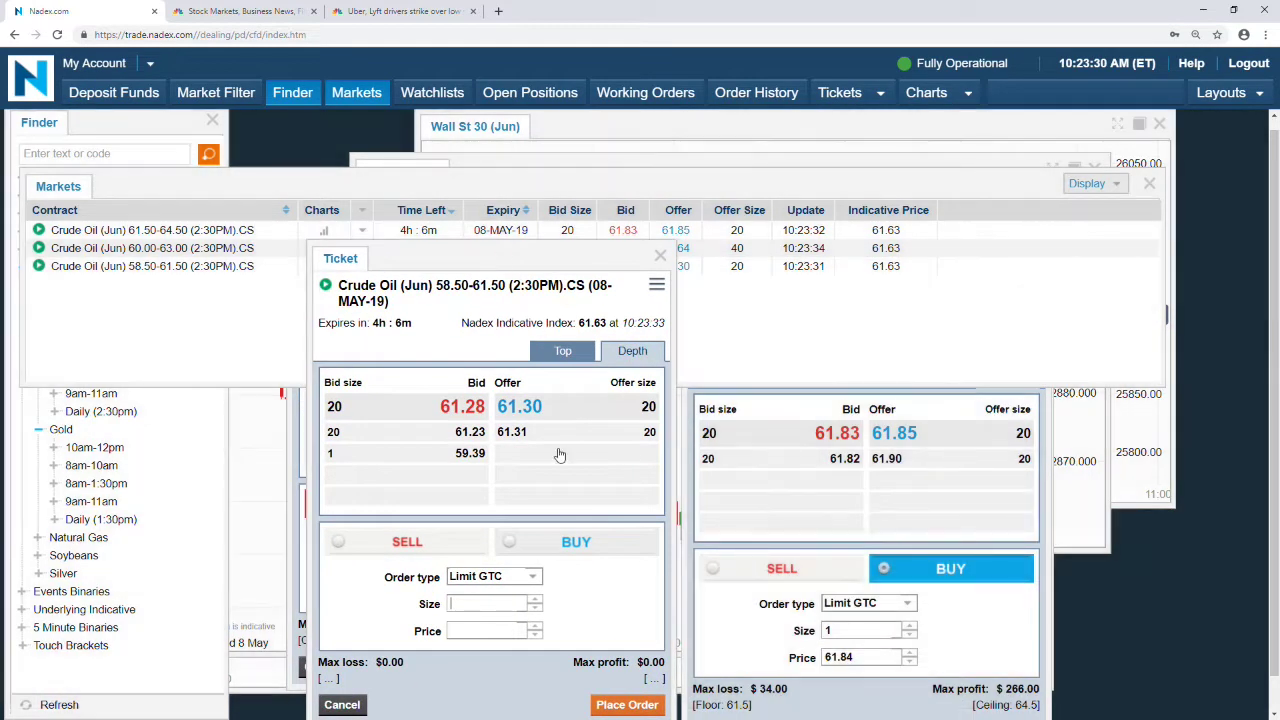
click(468, 410)
click(535, 600)
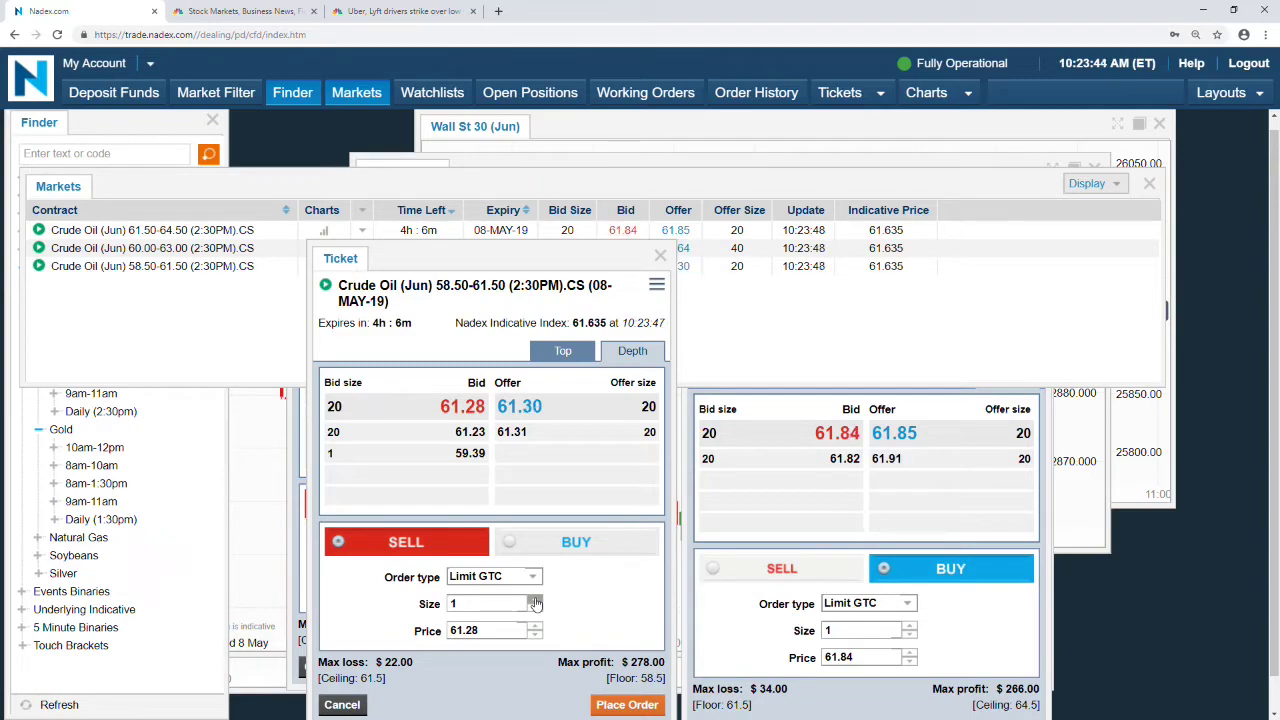
Load CLM9 Comdty as a GPO six-month bar chart and add a volume pane.
click(1204, 11)
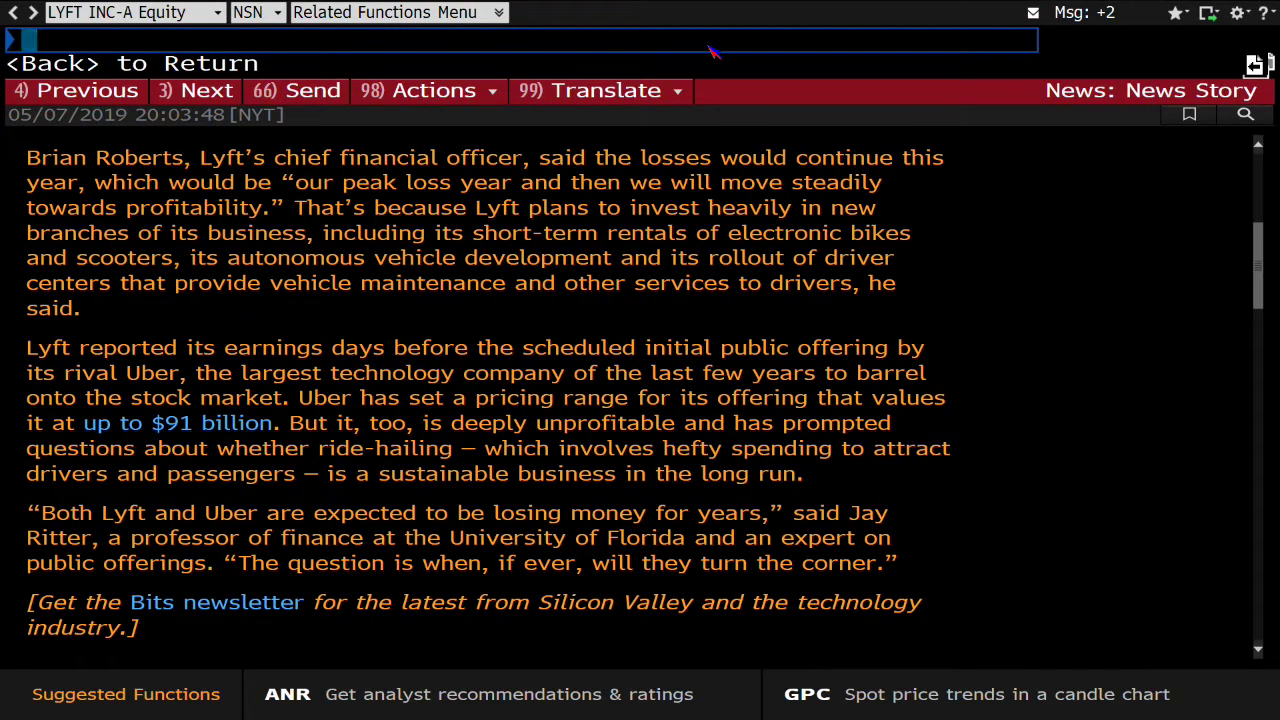
text(CLM9)
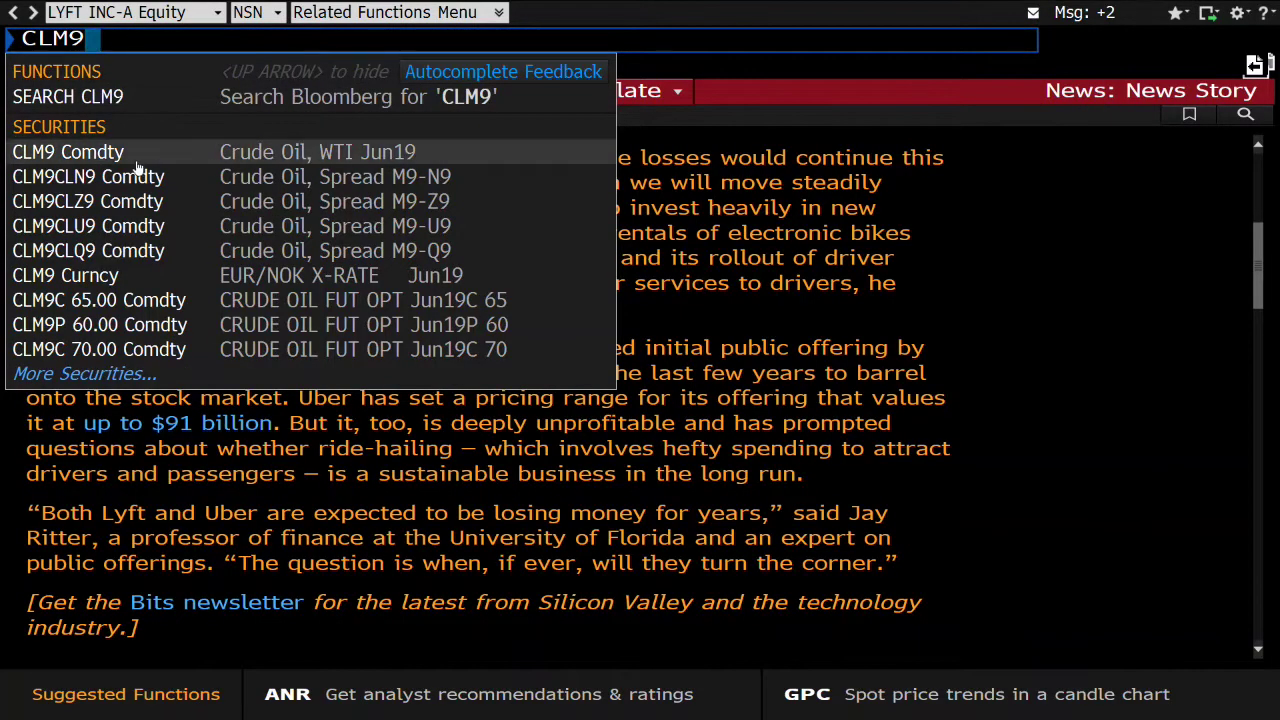
click(145, 160)
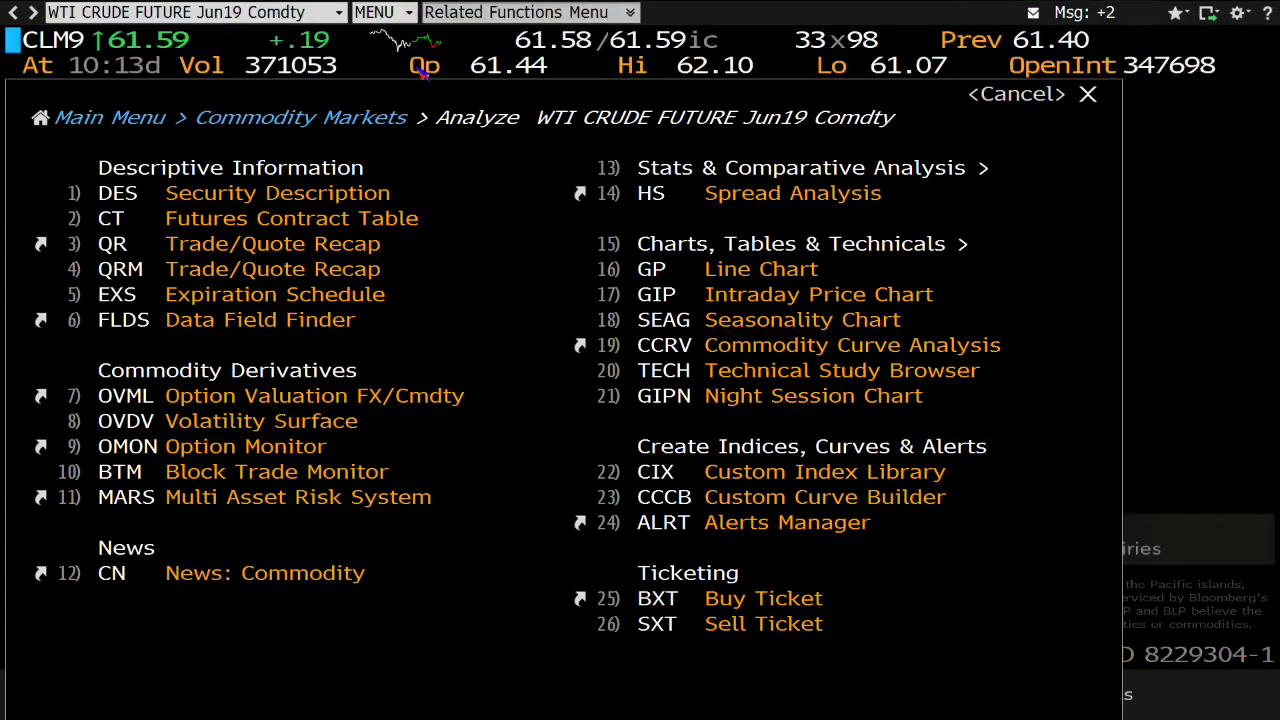
text(GPO)
key(Return)
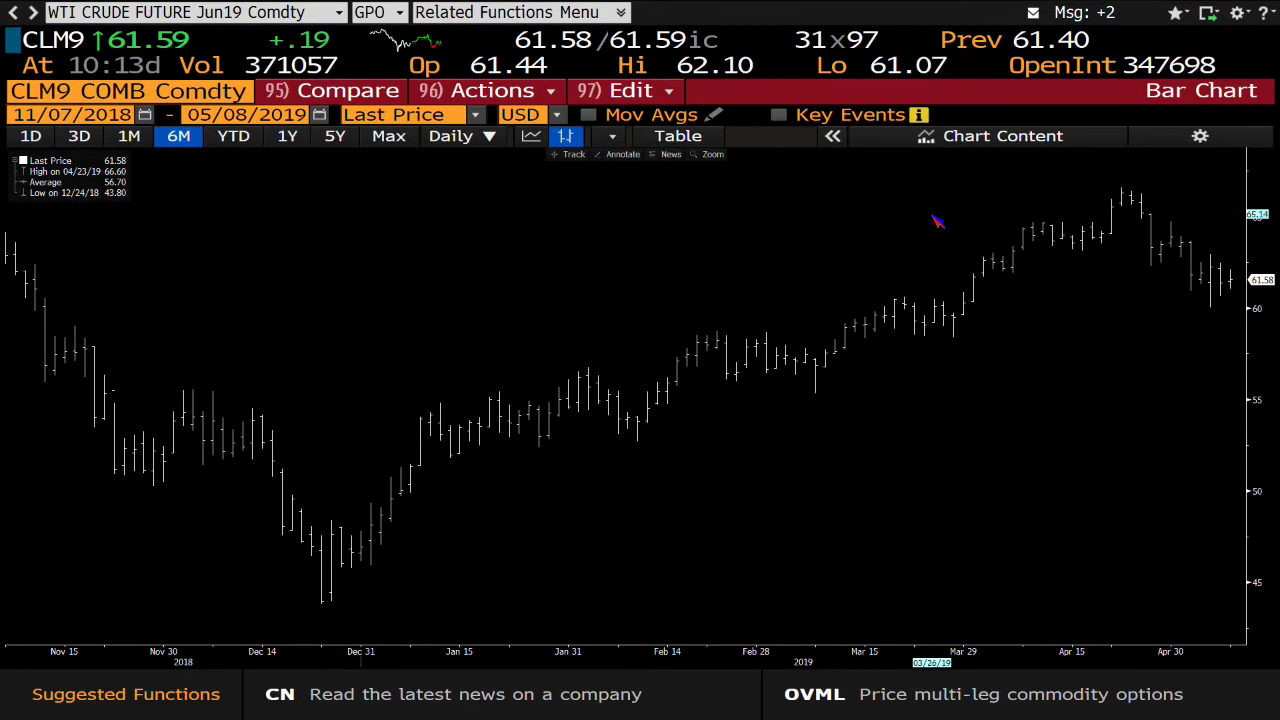
click(945, 139)
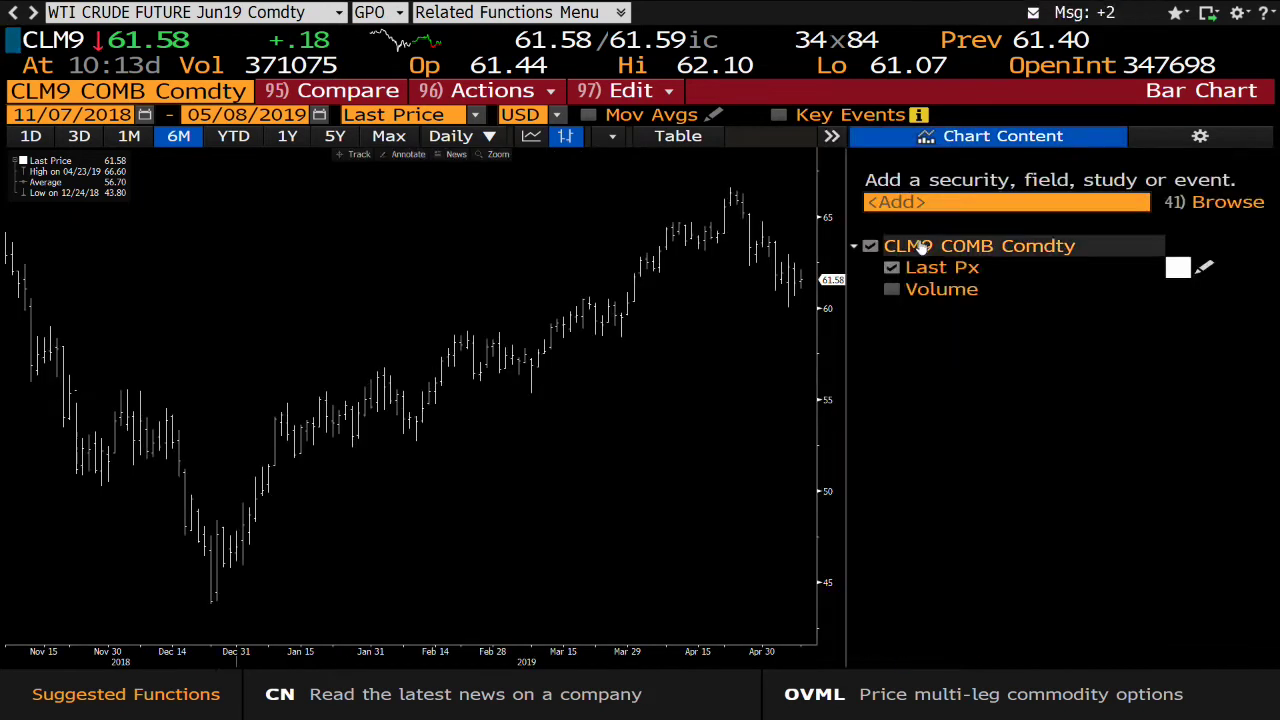
click(757, 177)
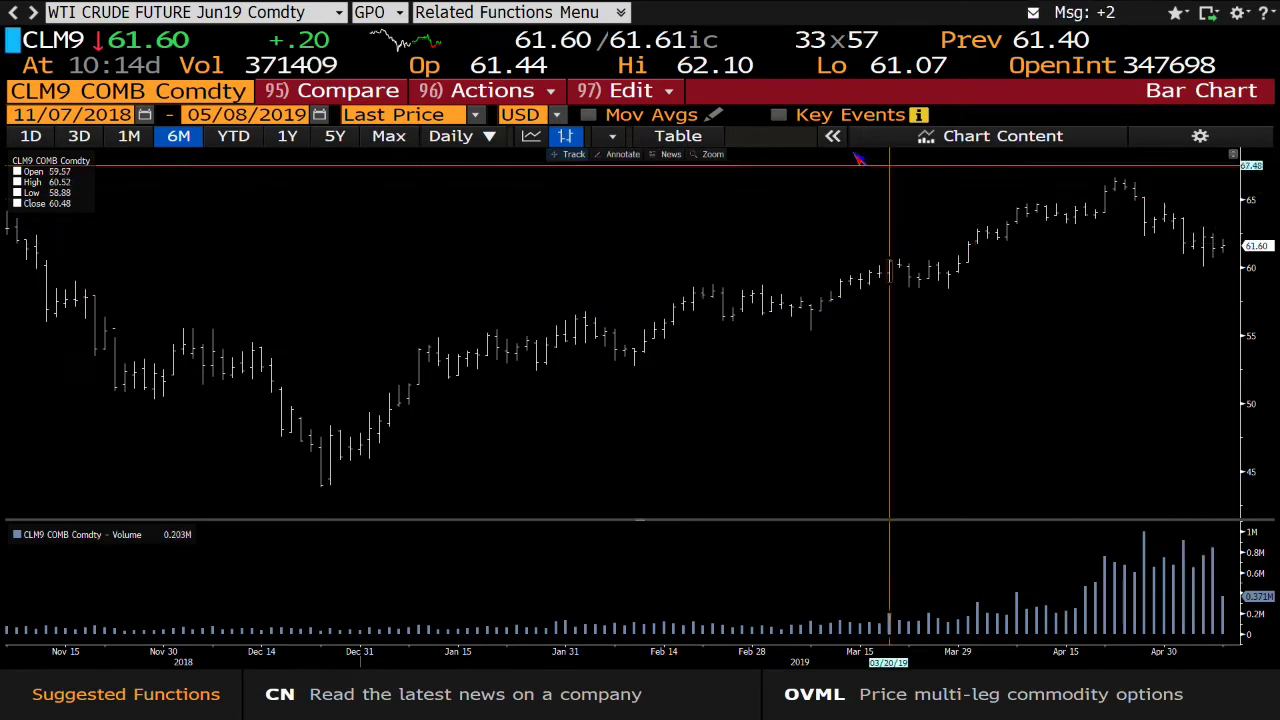
Open the IGPO intraday chart for CLM9 and pan it to the latest trading hours.
text(IGPO)
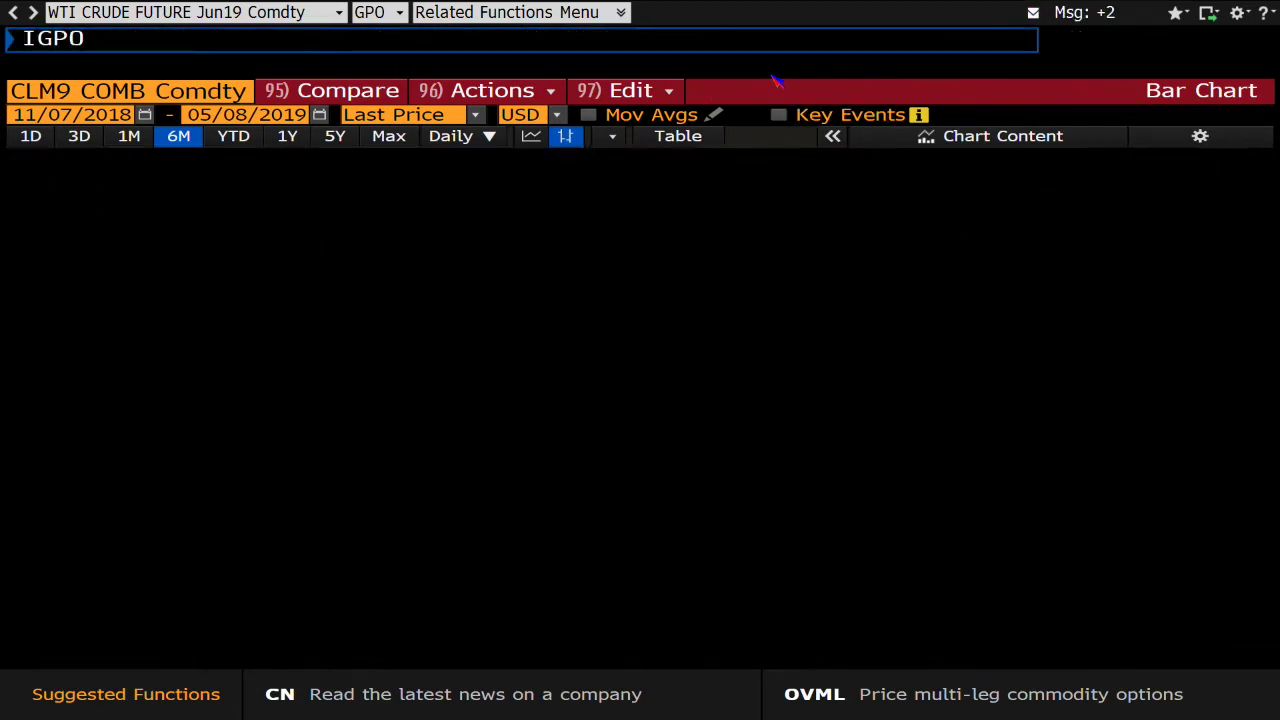
key(Return)
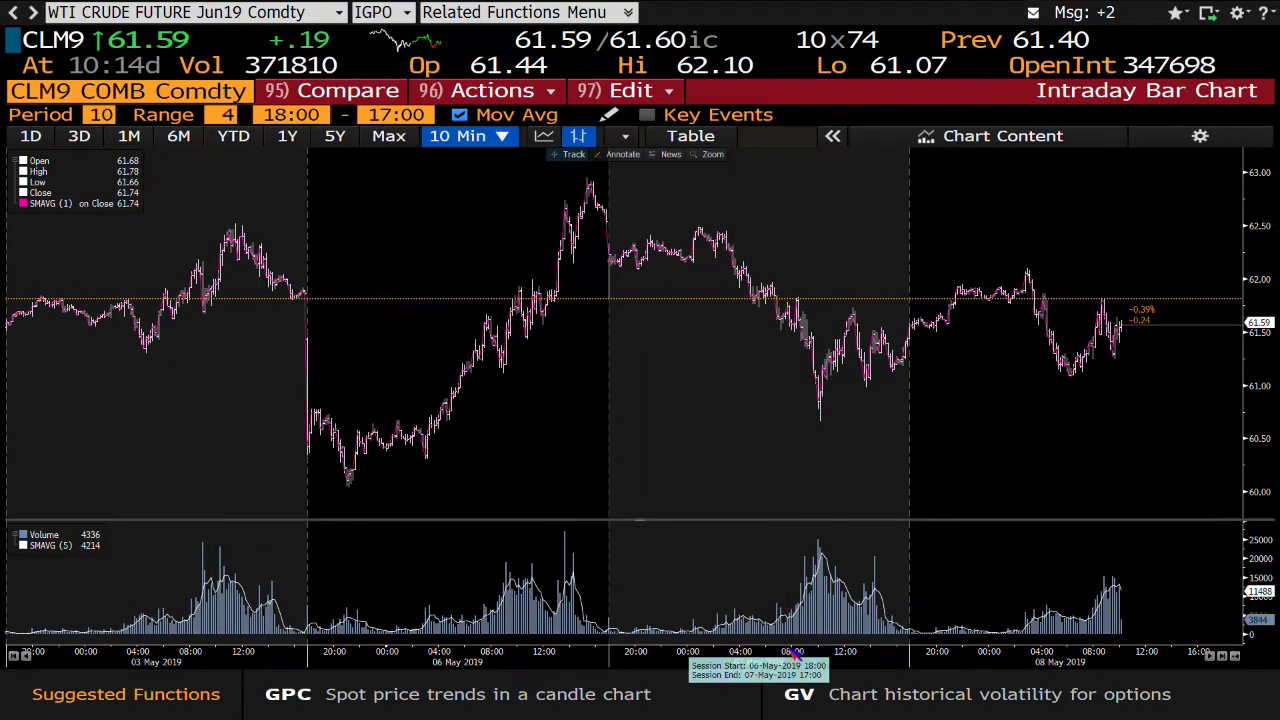
drag(793, 652, 510, 645)
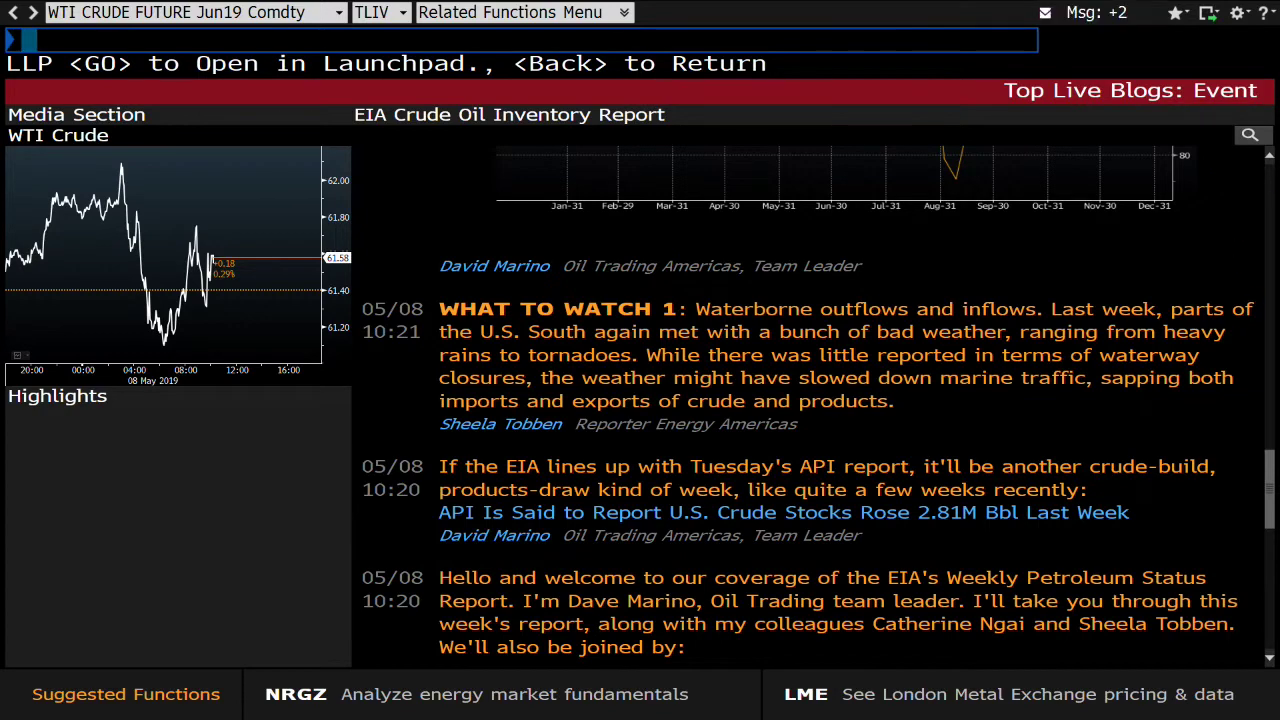
Scroll the EIA Crude Oil Inventory Report live blog to the What to Watch 2 refineries note.
drag(1273, 465, 1273, 405)
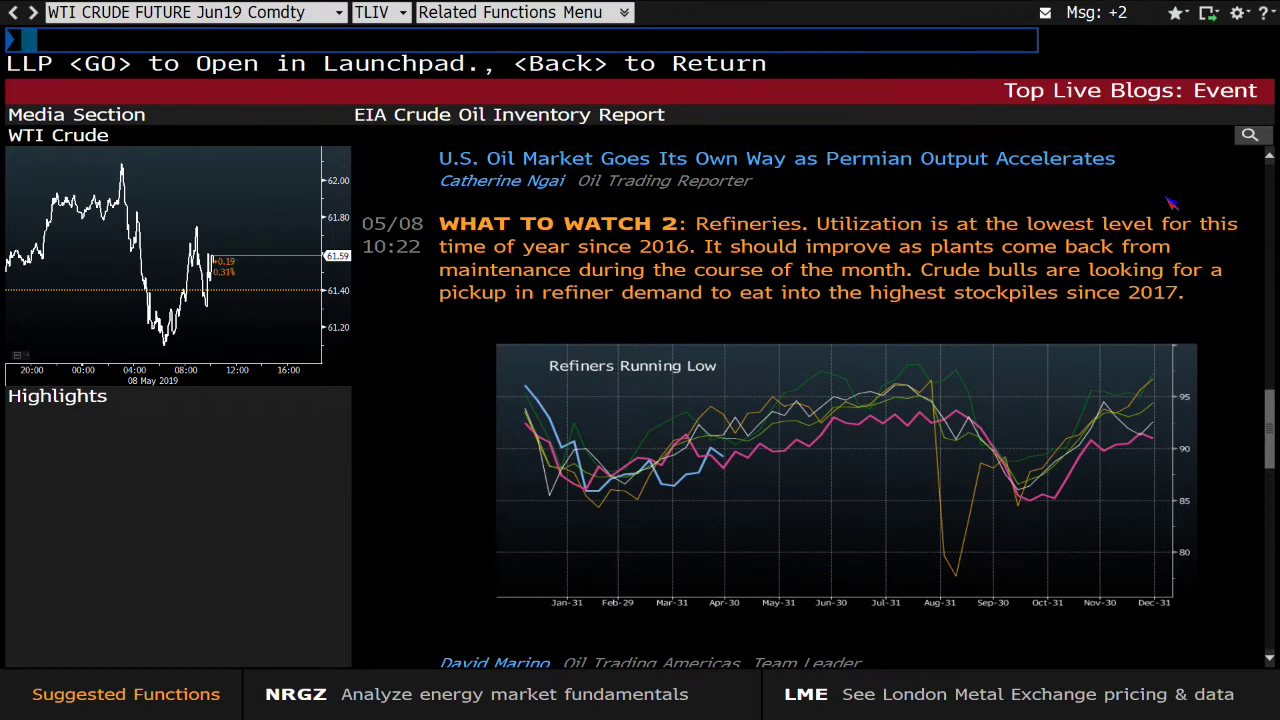
scroll(1265, 437, up, 2)
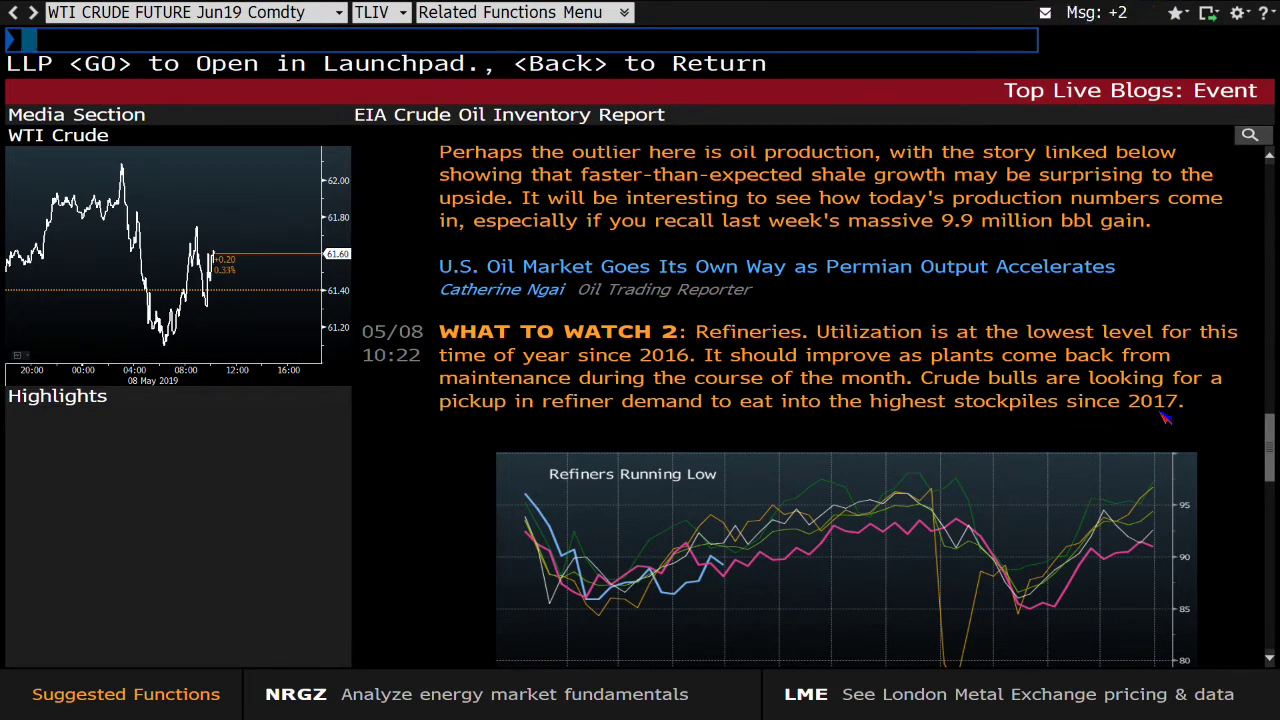
scroll(1272, 425, up, 1)
drag(1272, 425, 1272, 398)
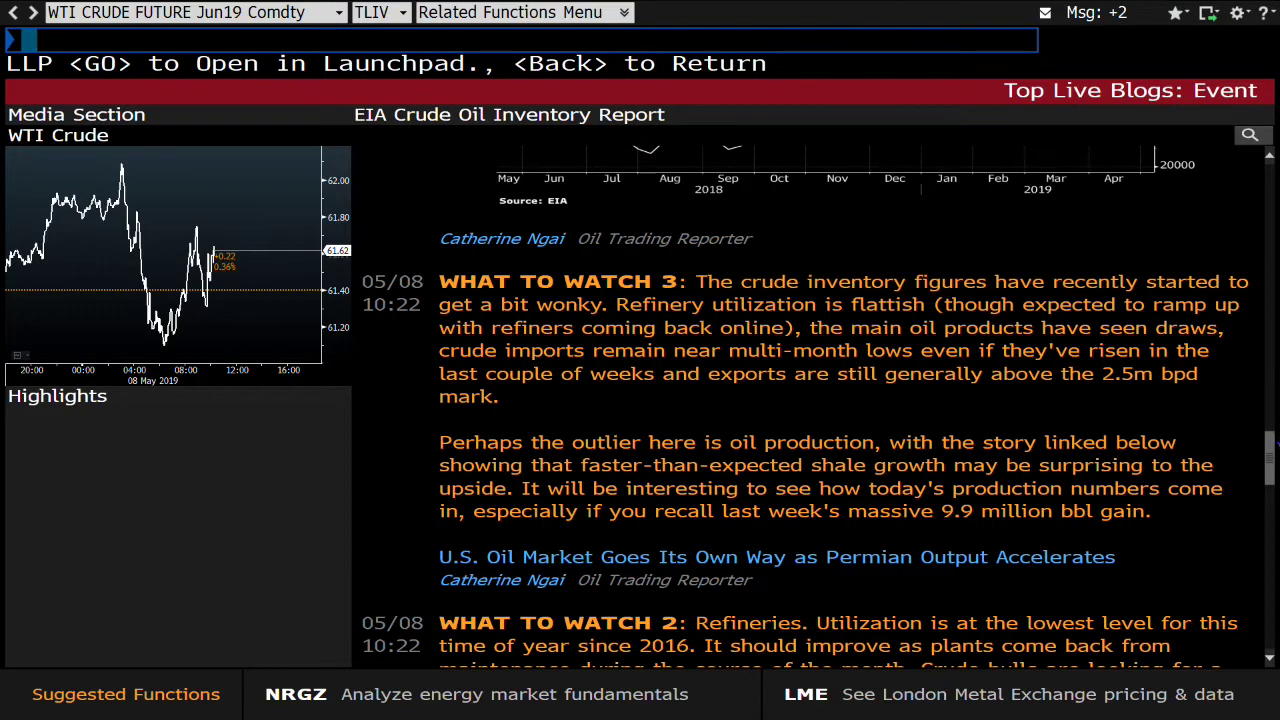
drag(1270, 455, 1272, 398)
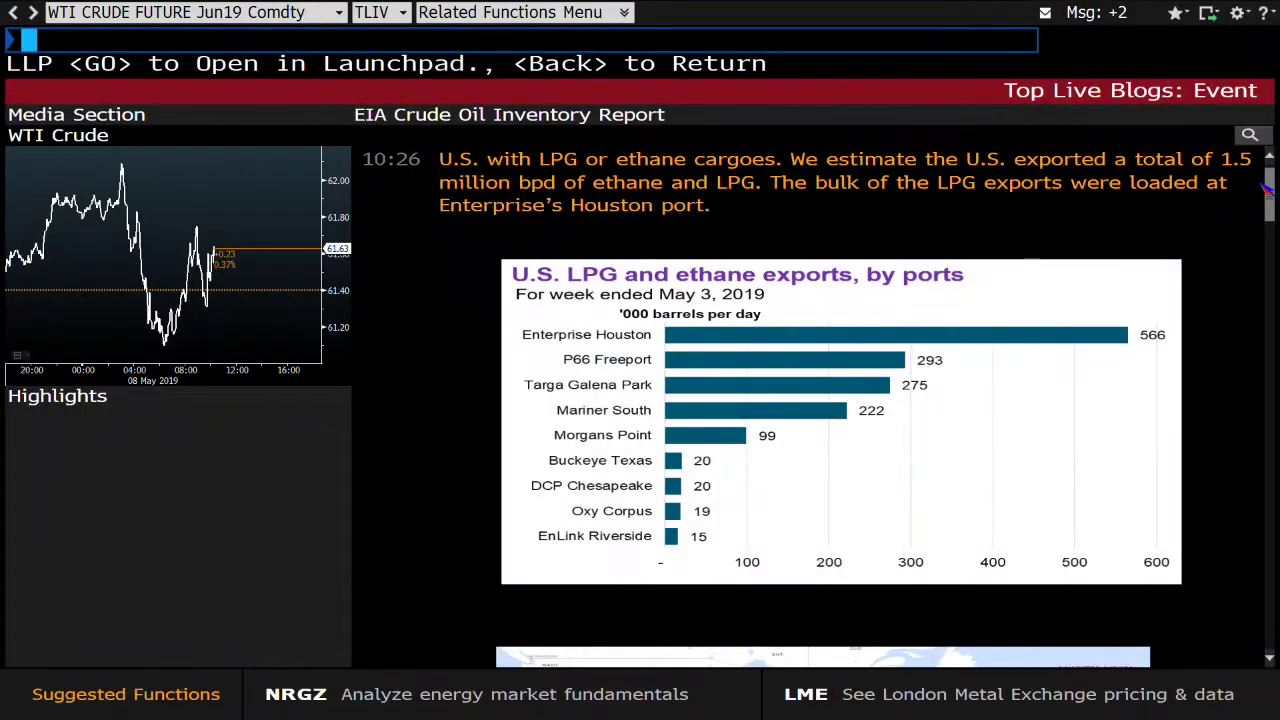
drag(1265, 188, 1267, 275)
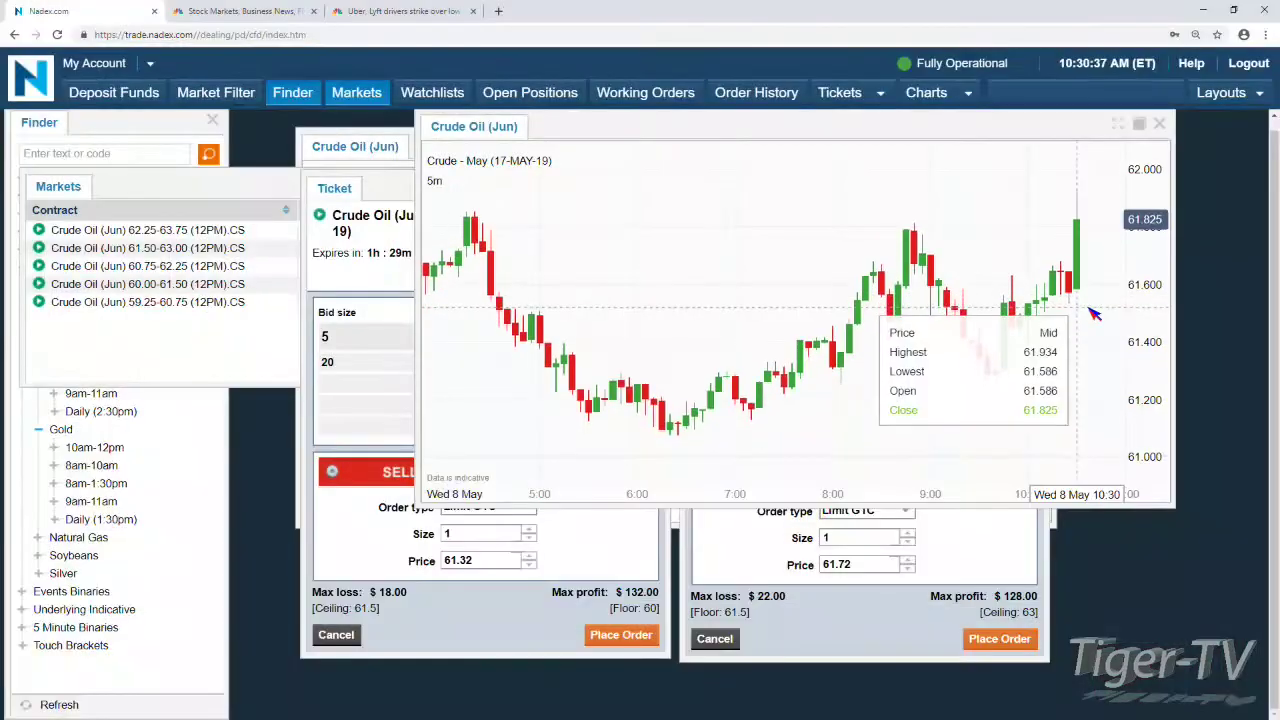
Zoom the time axis of the Crude Oil (Jun) 5-minute chart.
scroll(1090, 309, up, 1)
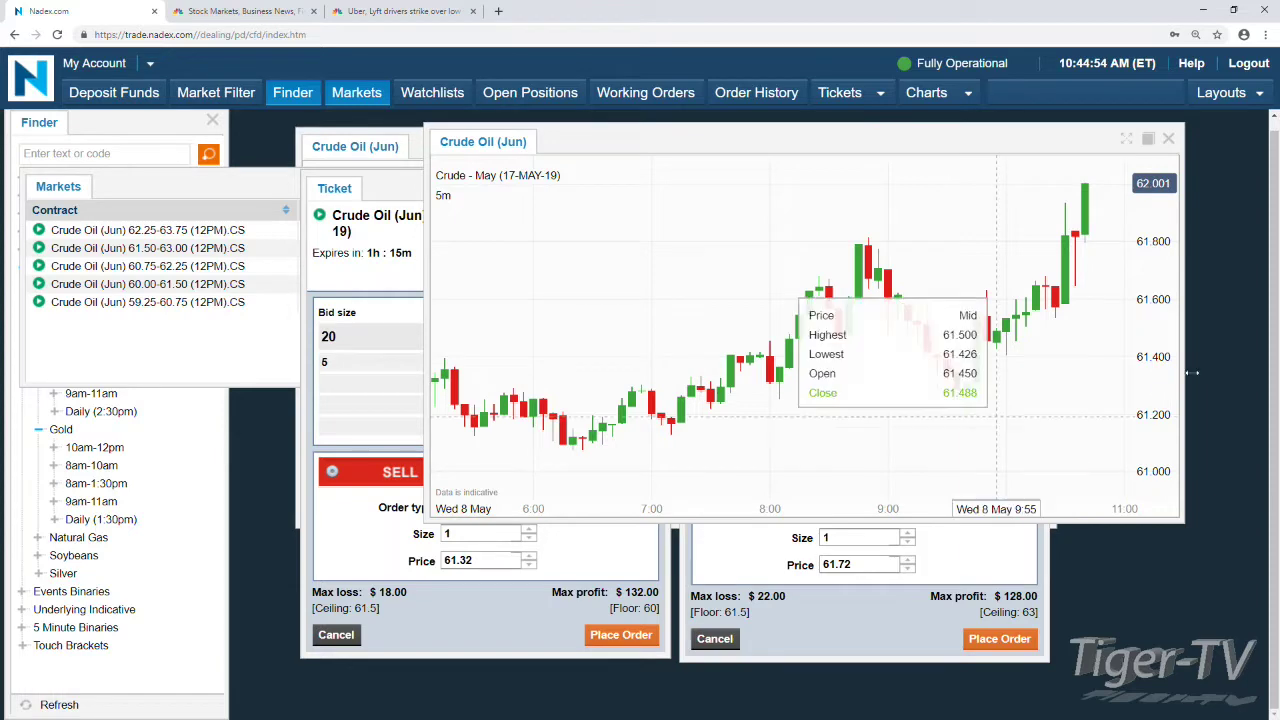
Alternate the 60.00-61.50 sell ticket, 61.50-63.00 buy ticket and Crude Oil chart in front to compare.
click(826, 628)
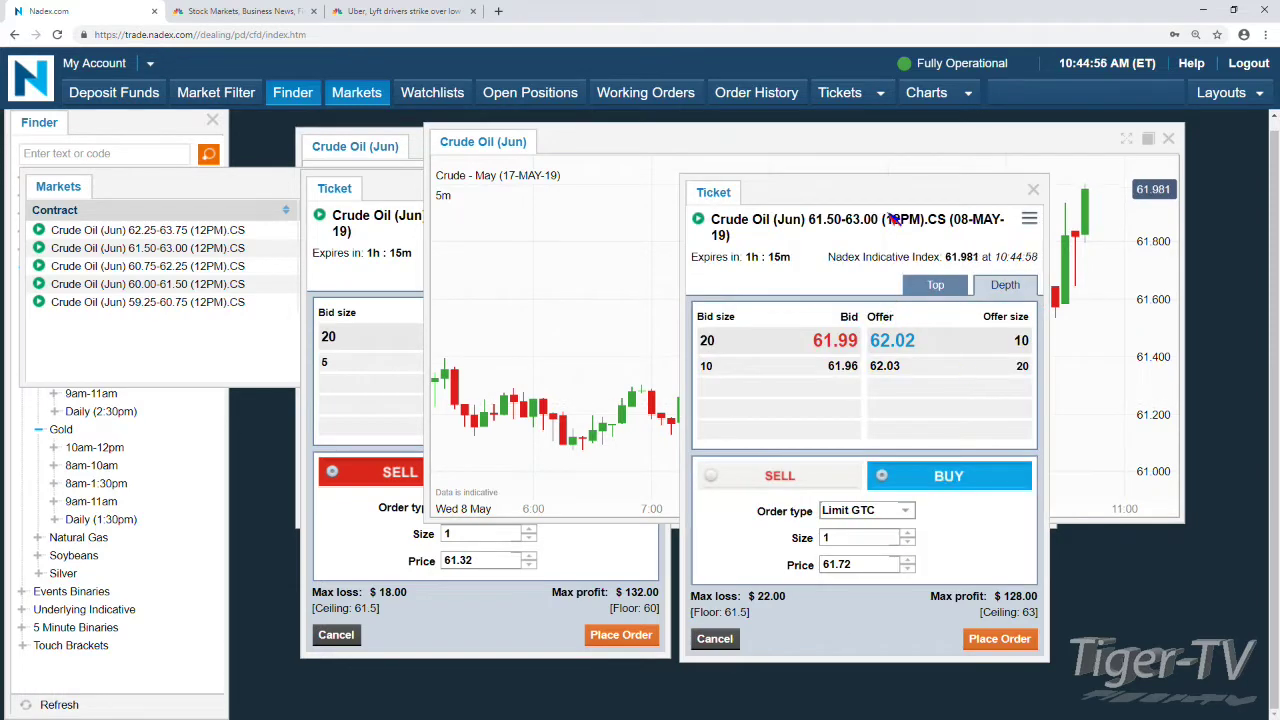
click(1018, 143)
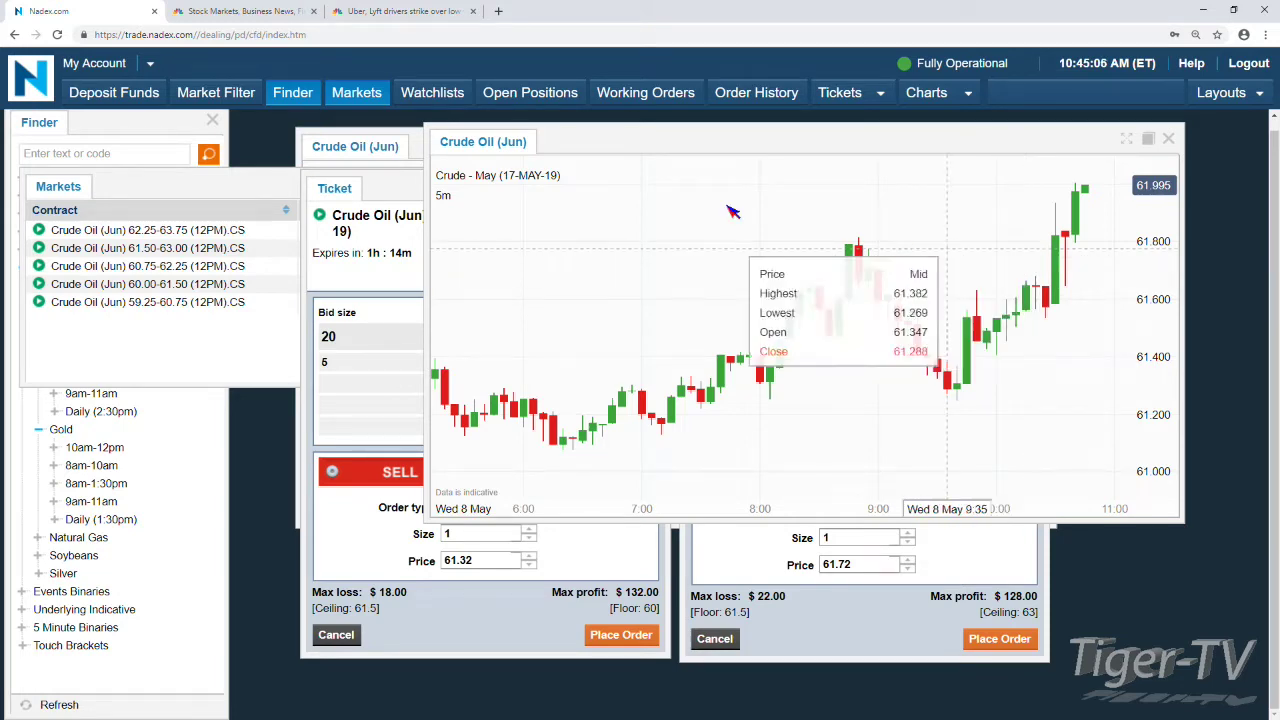
click(398, 188)
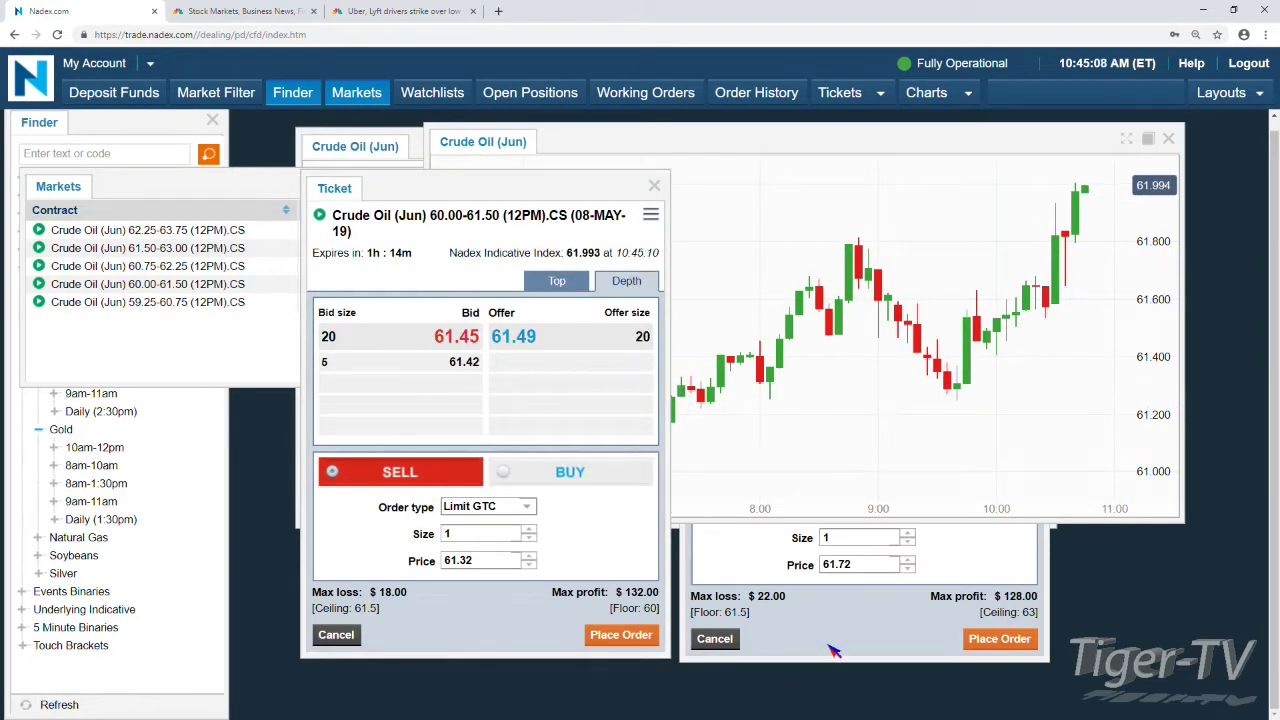
click(833, 651)
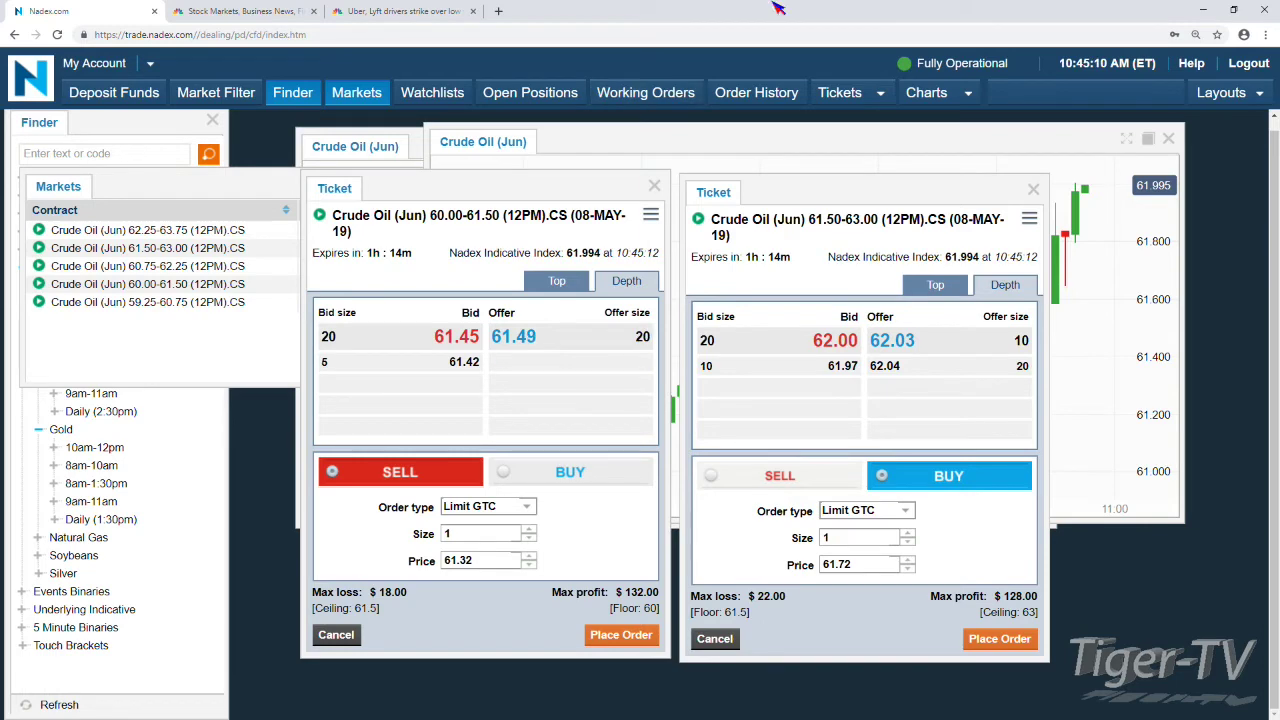
click(1063, 147)
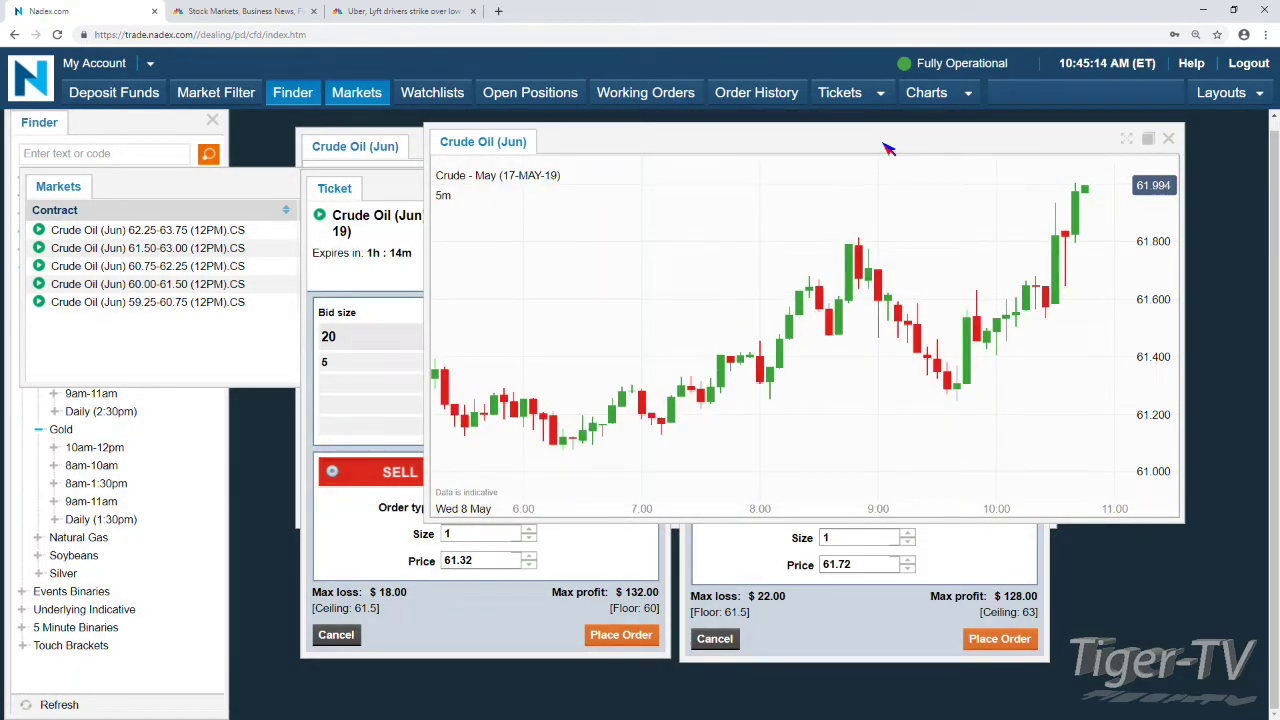
click(866, 612)
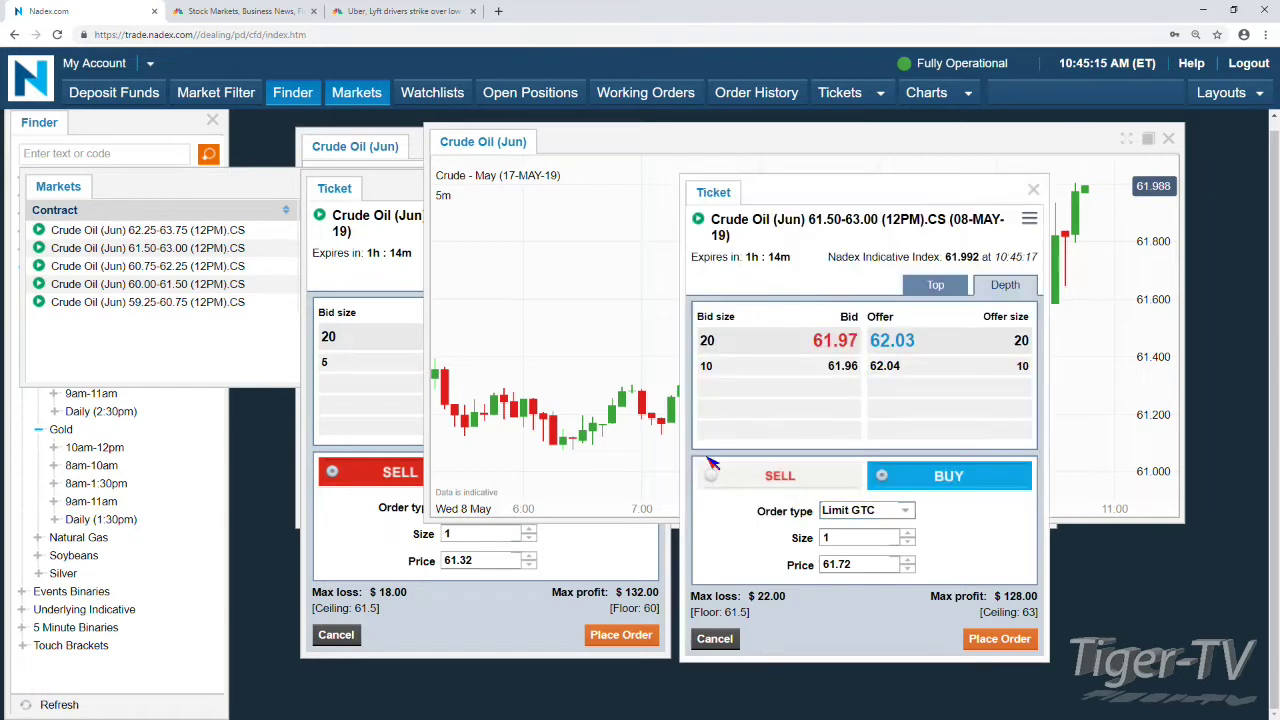
click(472, 612)
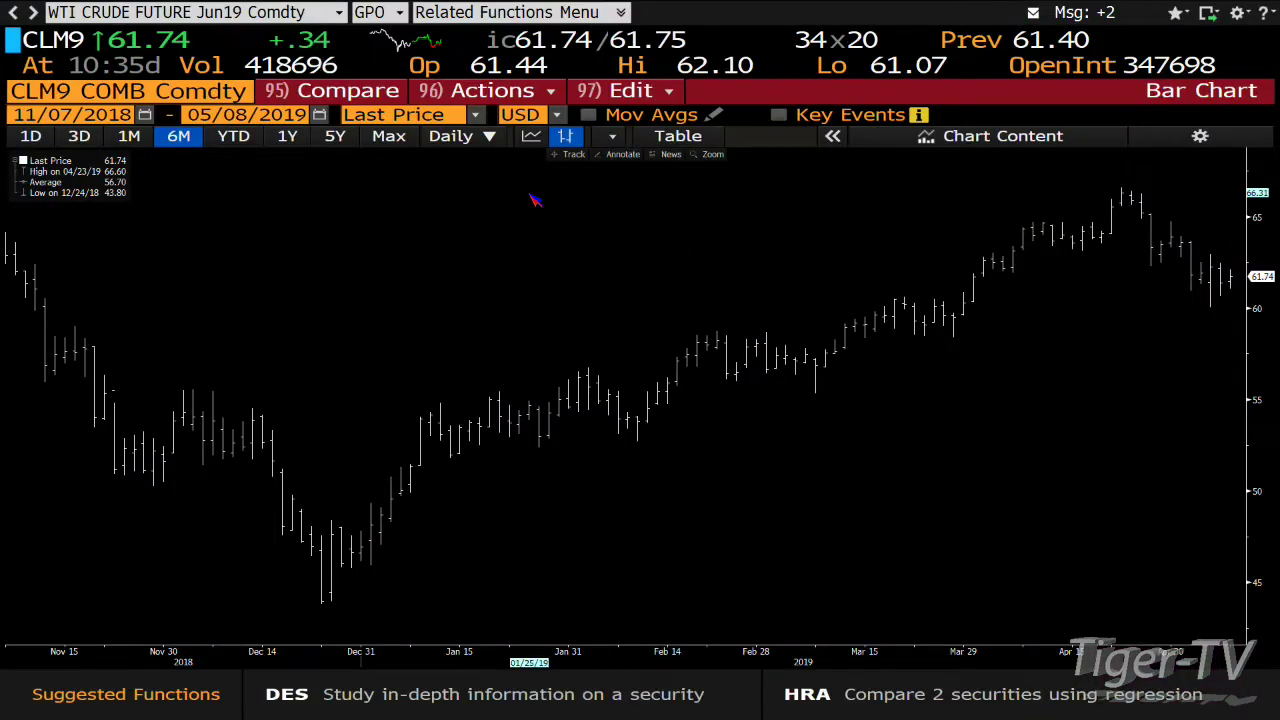
Switch the CLM9 crude future to a four-day, 10-minute intraday bar chart with IGPO.
text(IGPO)
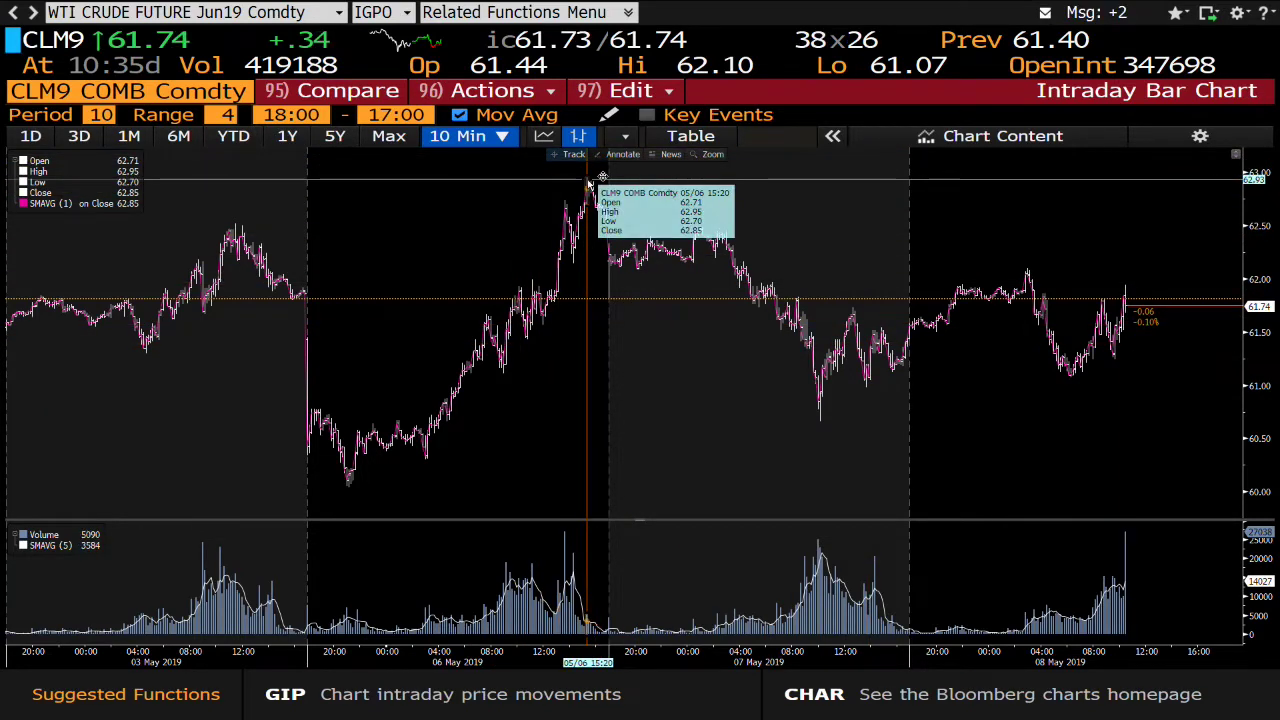
mouse_move(592, 188)
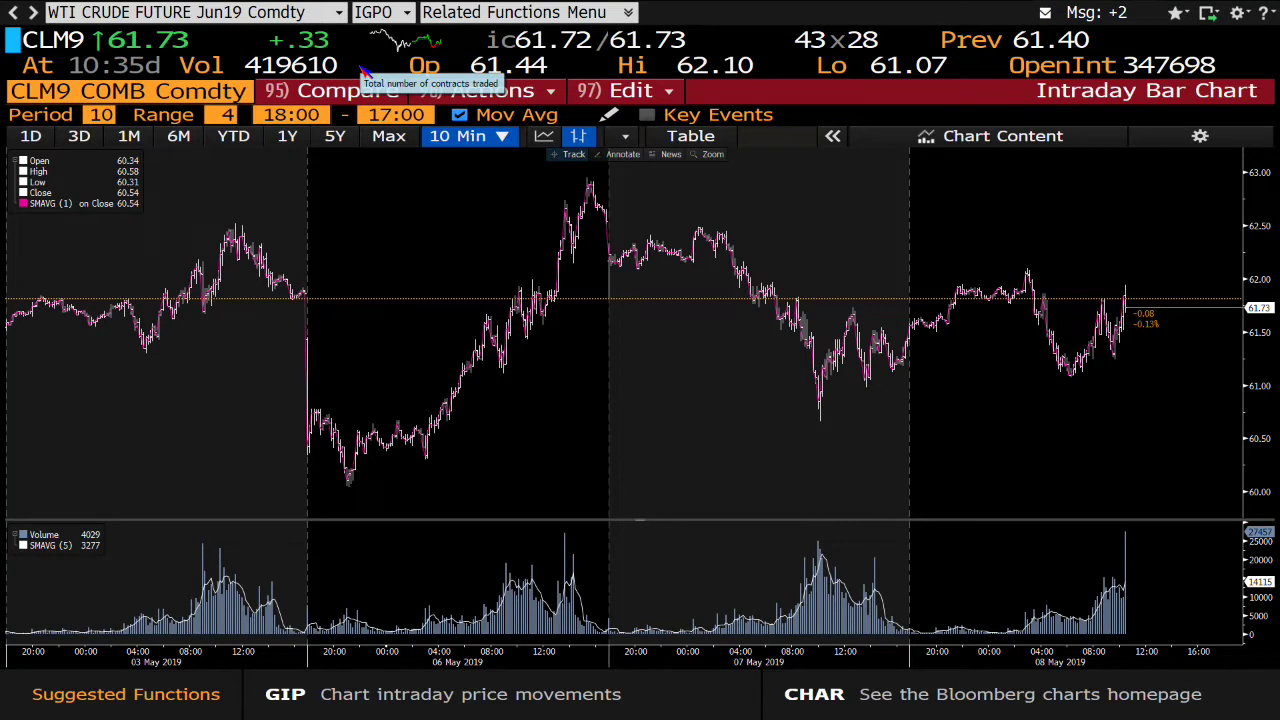
Load six-month GPO bar charts for XLE and then XOM as equities.
text(XLE)
key(F8)
text(GPO)
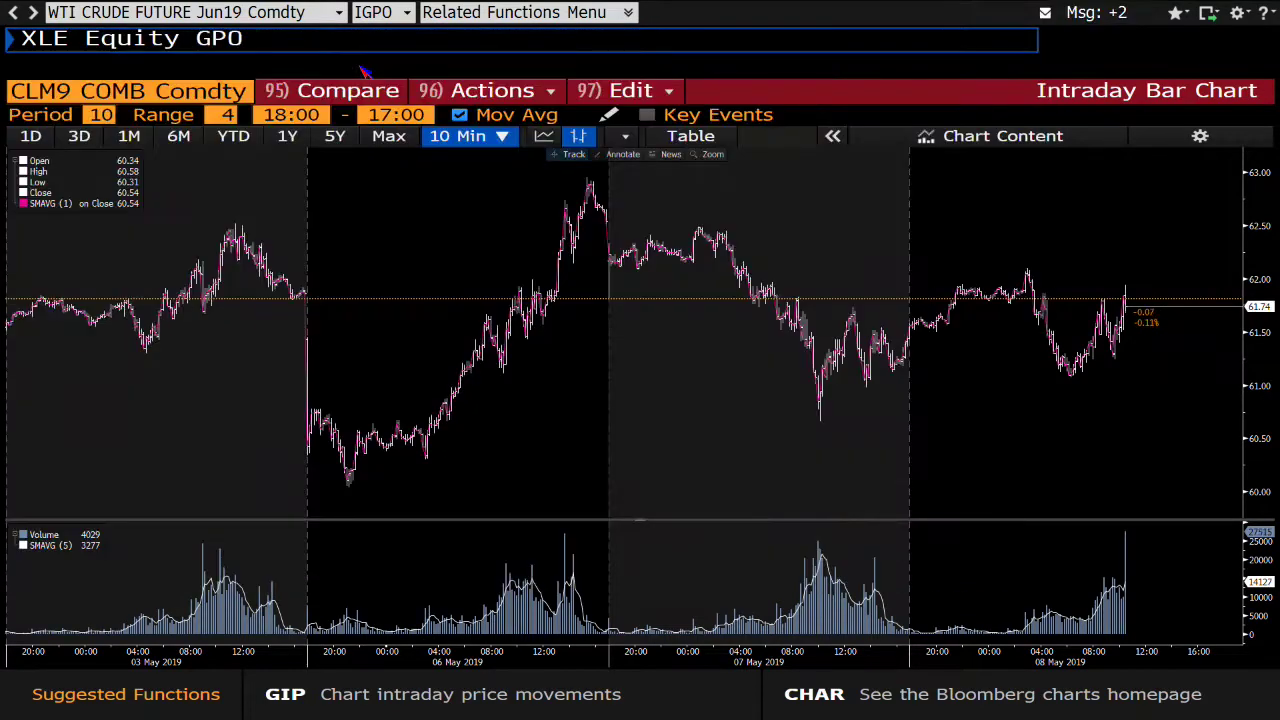
key(Return)
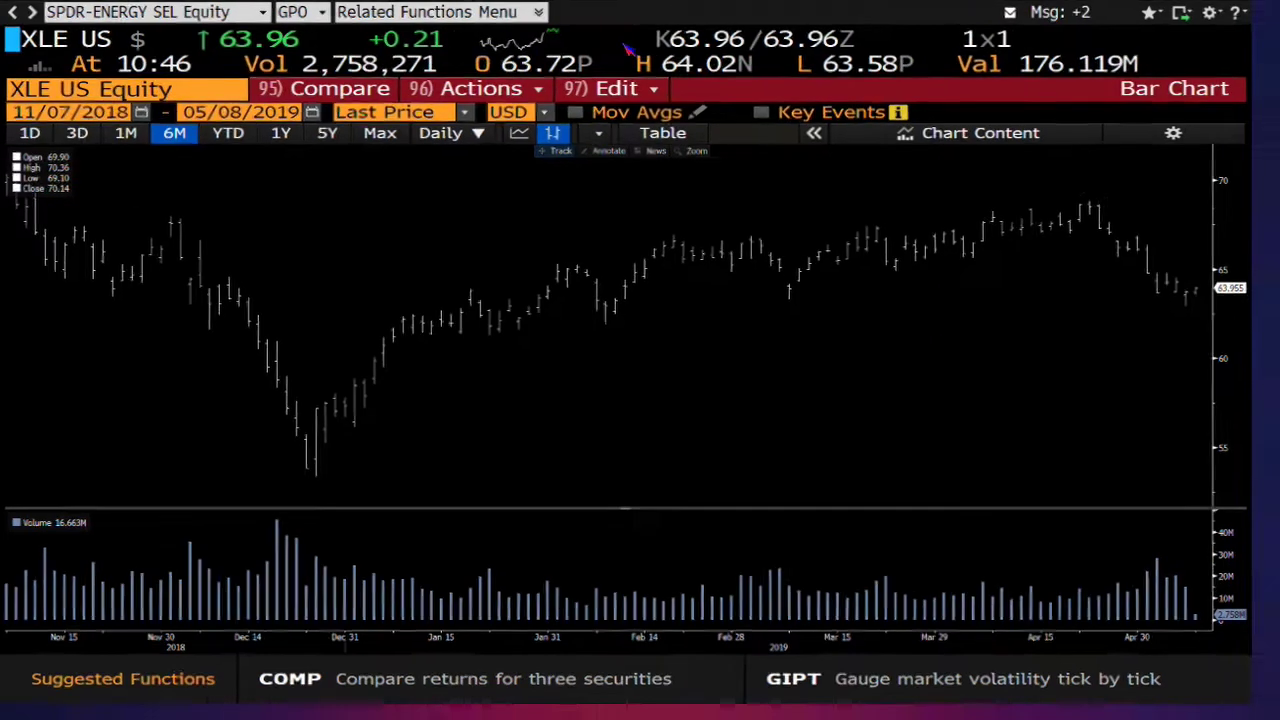
text(XOM)
key(F8)
text(GPO)
key(Return)
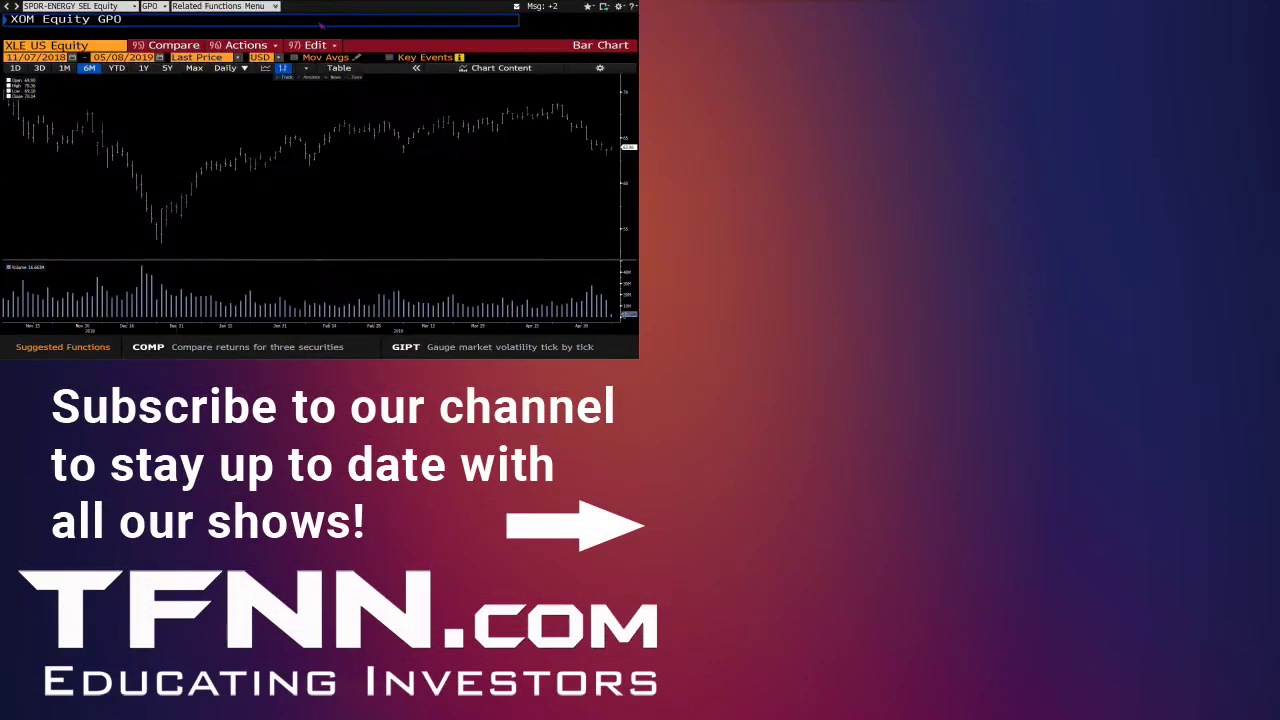
Display the six-month bar chart for Chevron (CVX US Equity), near 118.28.
mouse_move(321, 26)
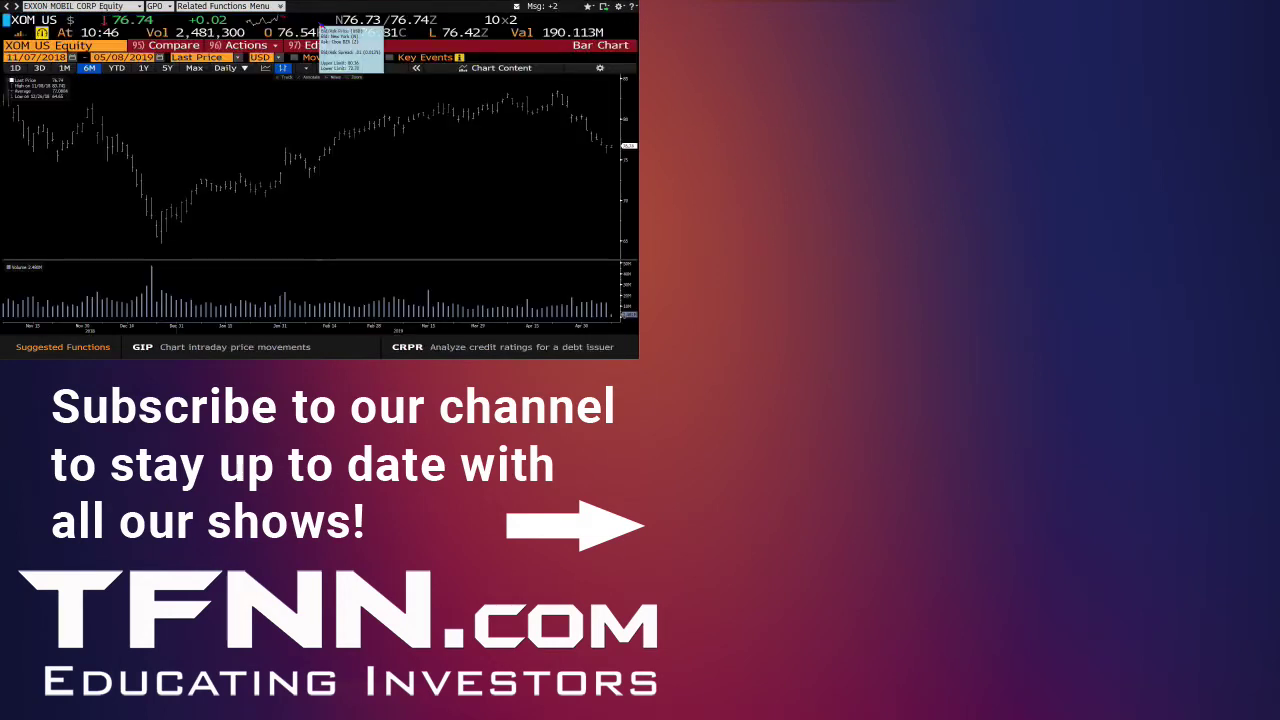
text(CVX)
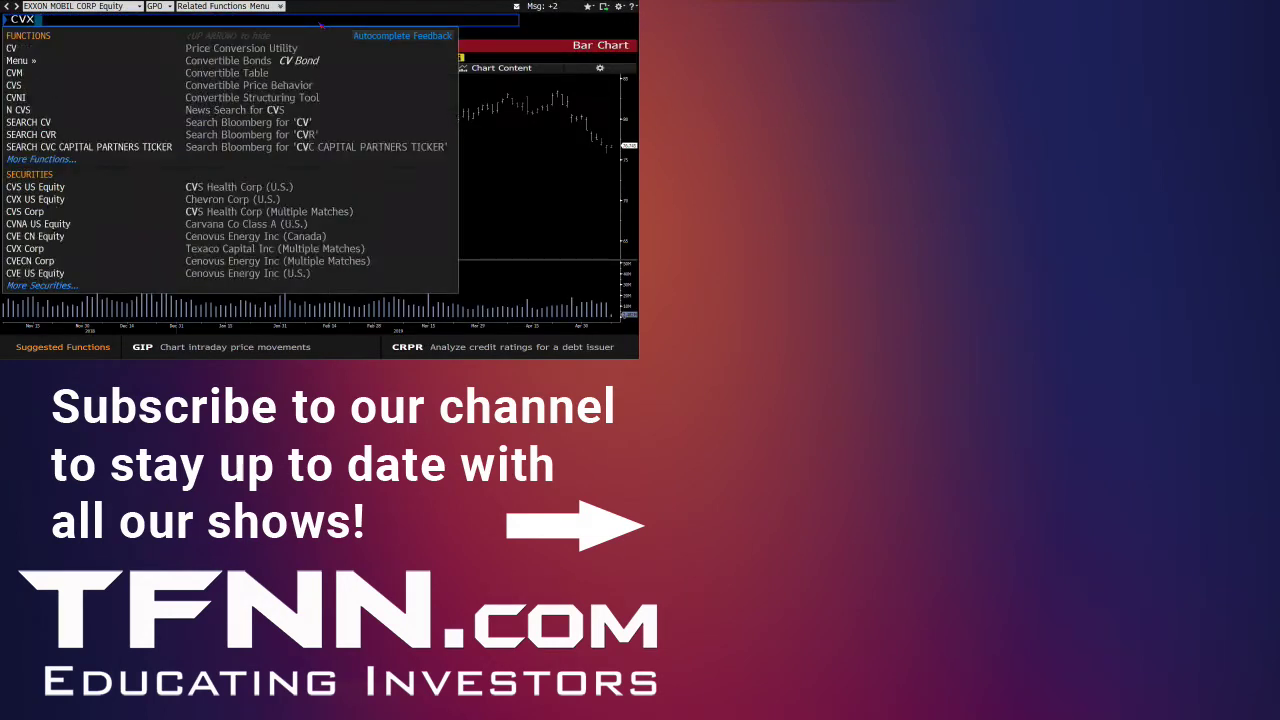
key(F8)
text(GPO)
key(Return)
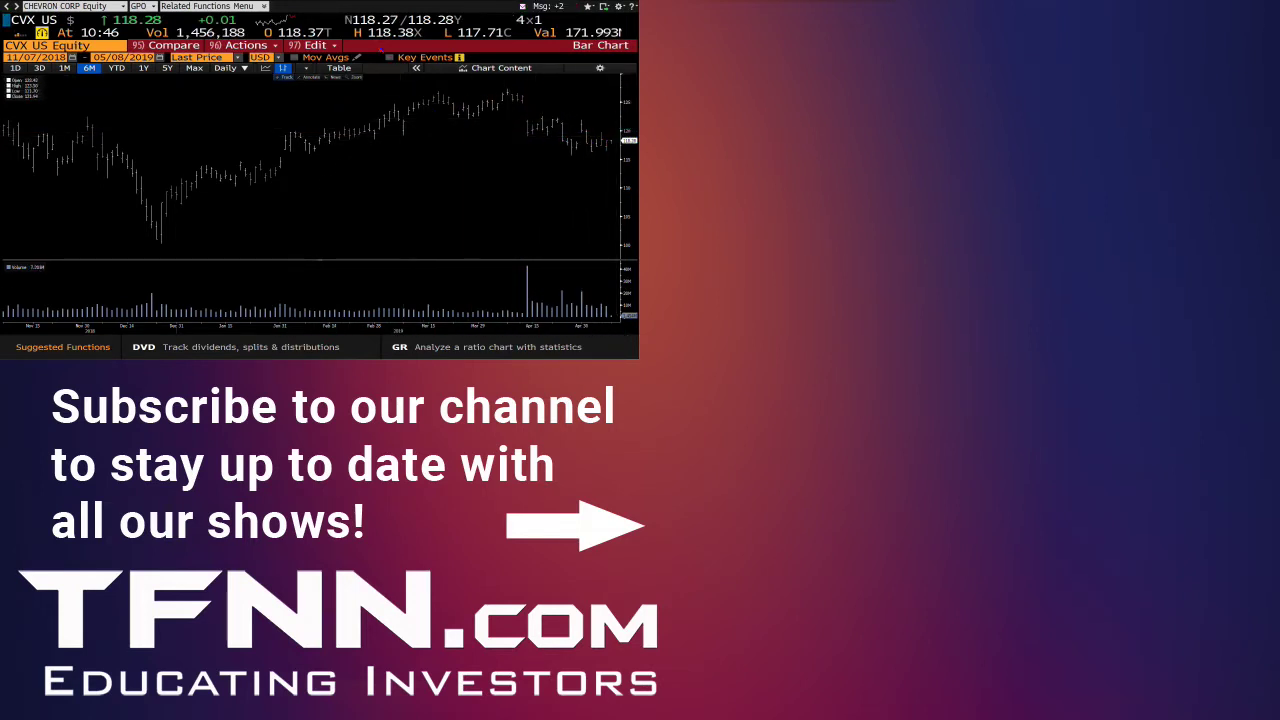
text(NW17)
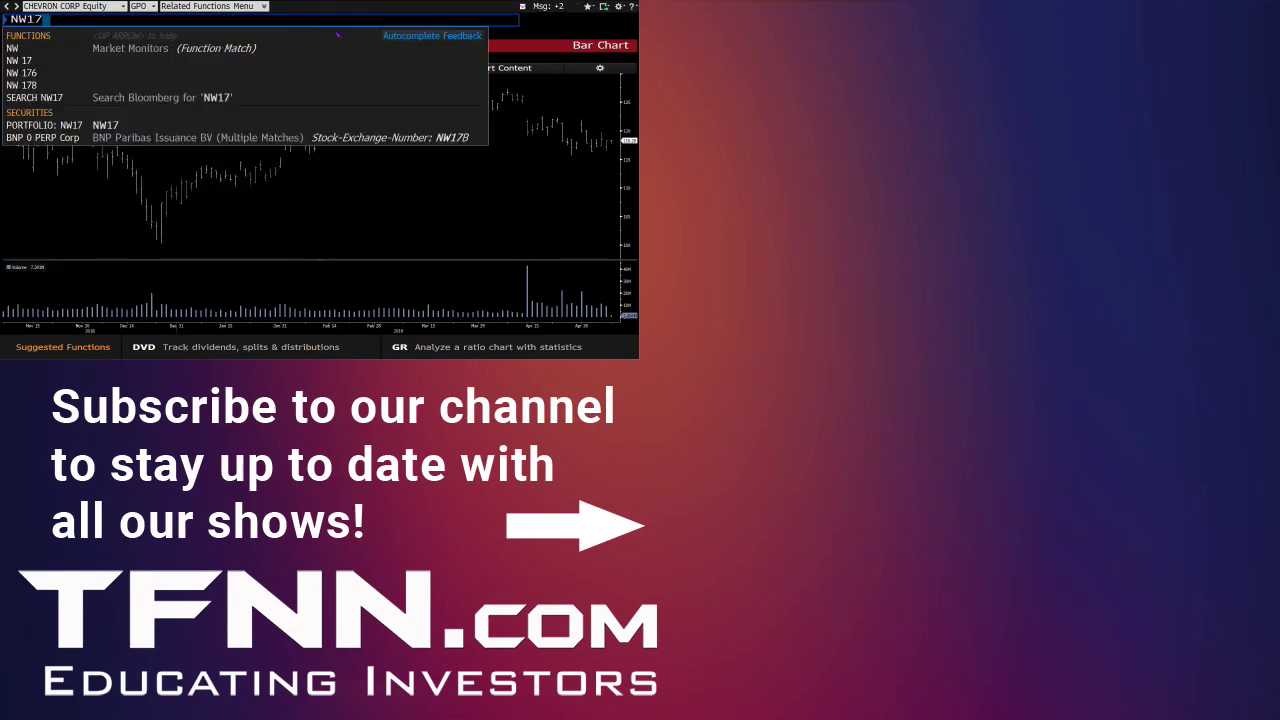